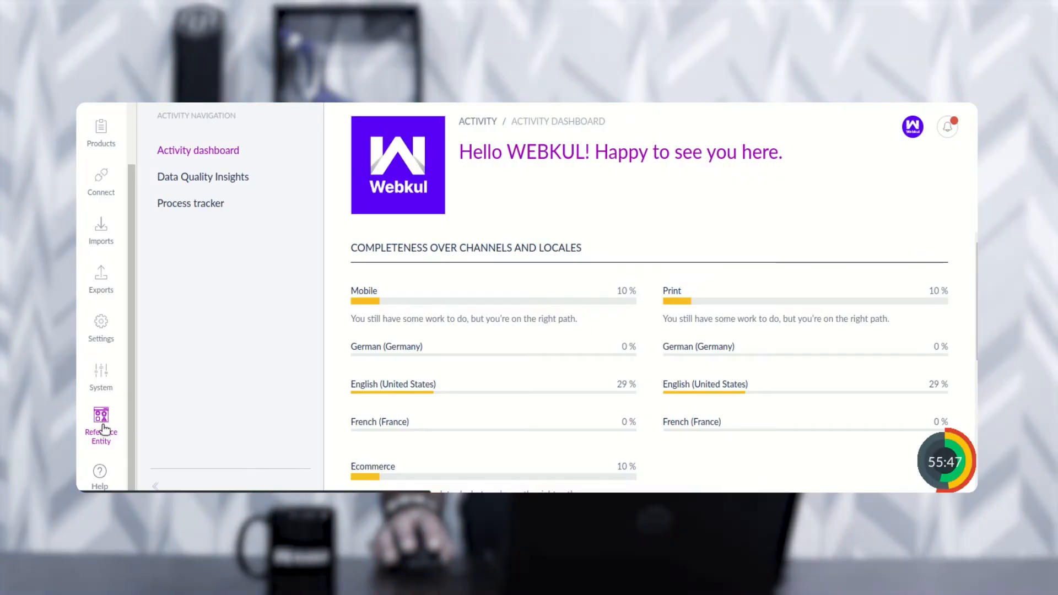
# Step: Open the Reference Entity section and show its list of mapped entities
pyautogui.click(102, 425)
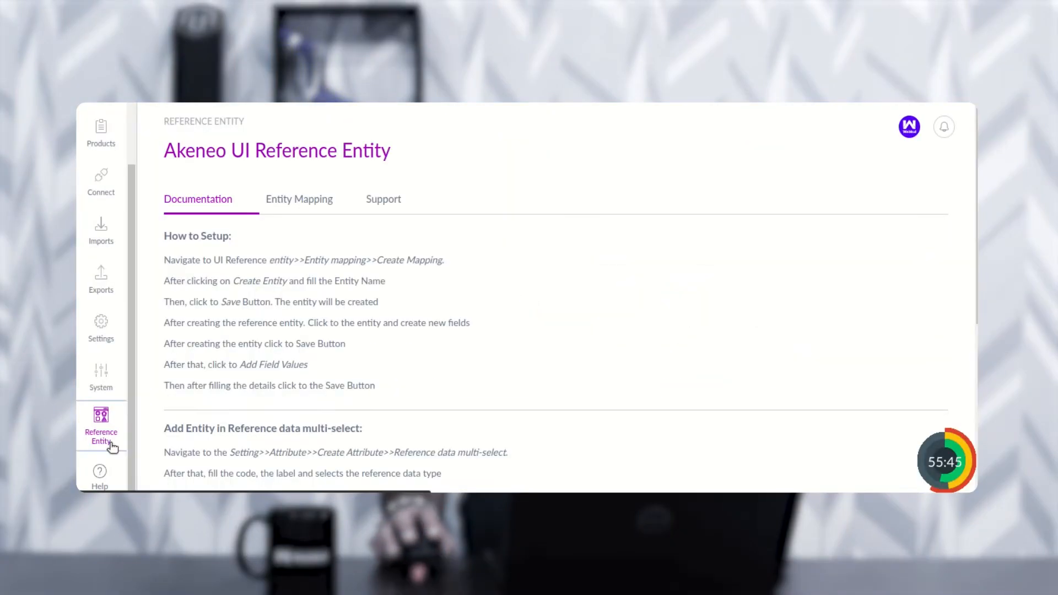
pyautogui.moveTo(165, 151); pyautogui.dragTo(412, 147)
pyautogui.click(303, 203)
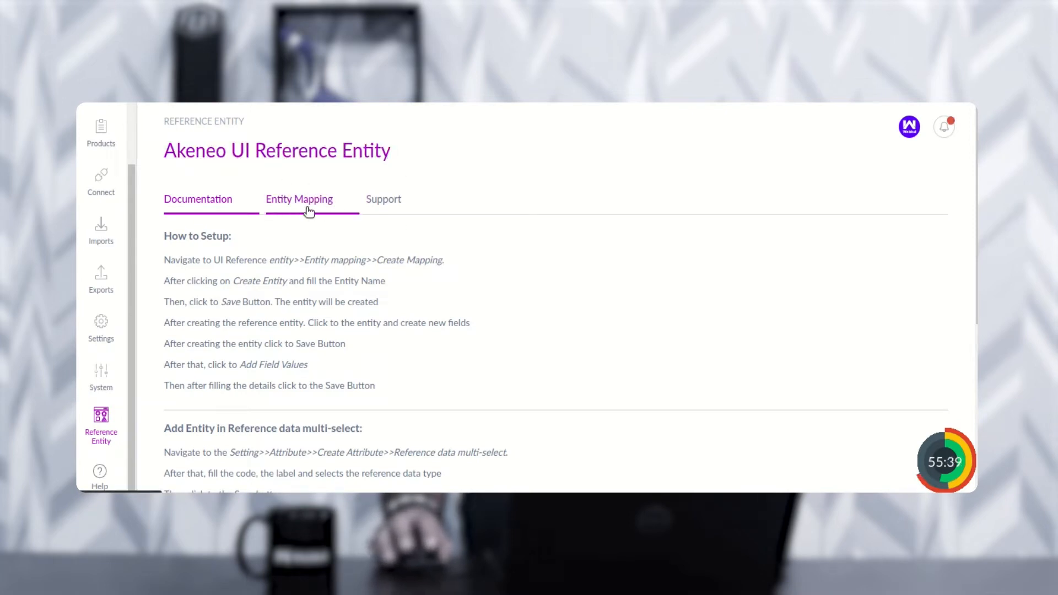
pyautogui.click(309, 209)
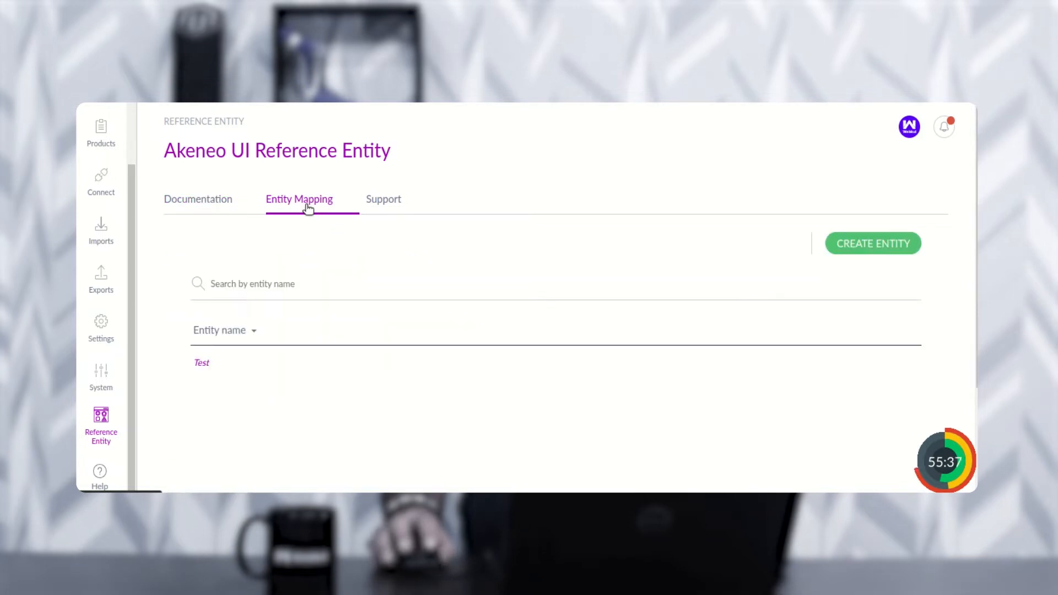
pyautogui.moveTo(217, 355)
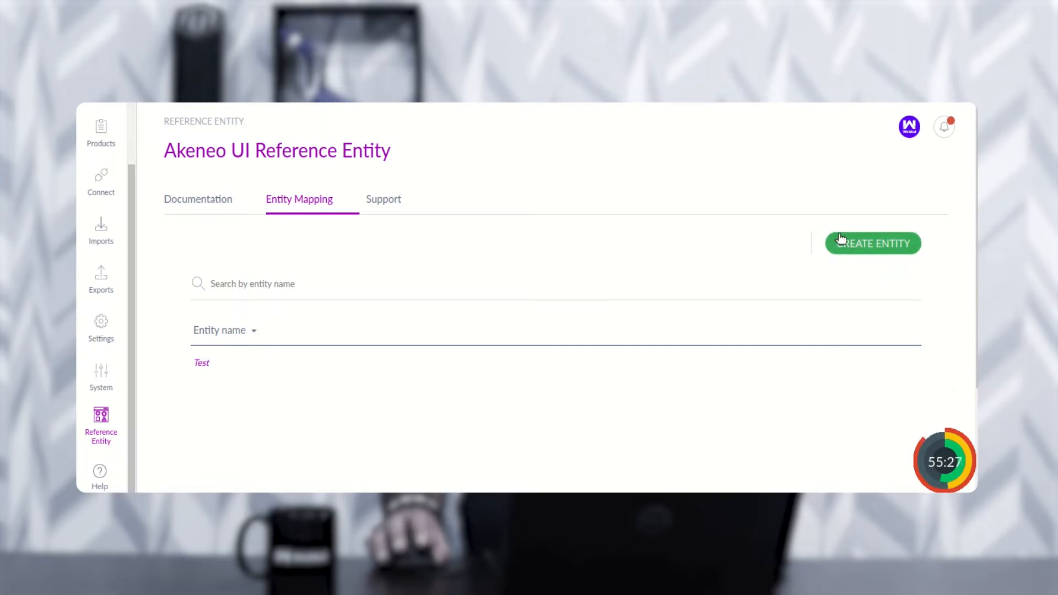
# Step: Create a new reference entity named "application" and save it
pyautogui.click(885, 243)
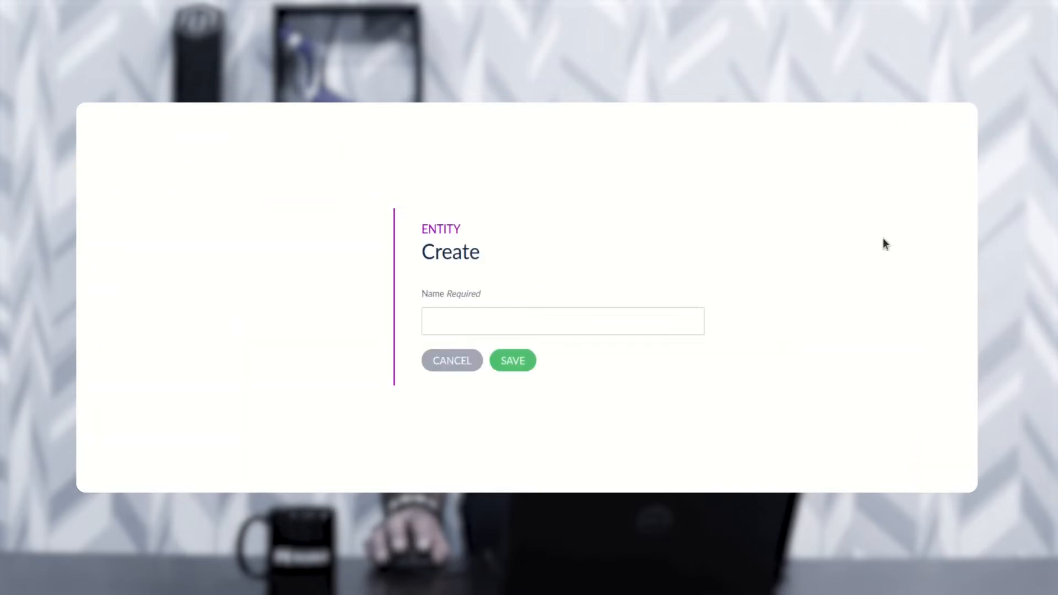
pyautogui.click(481, 323)
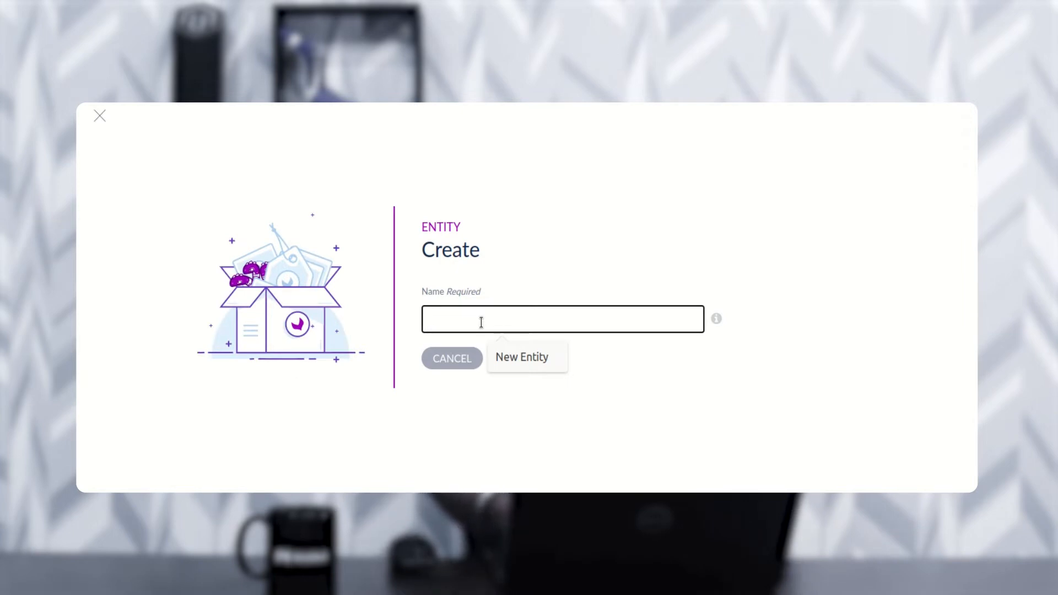
pyautogui.write('application')
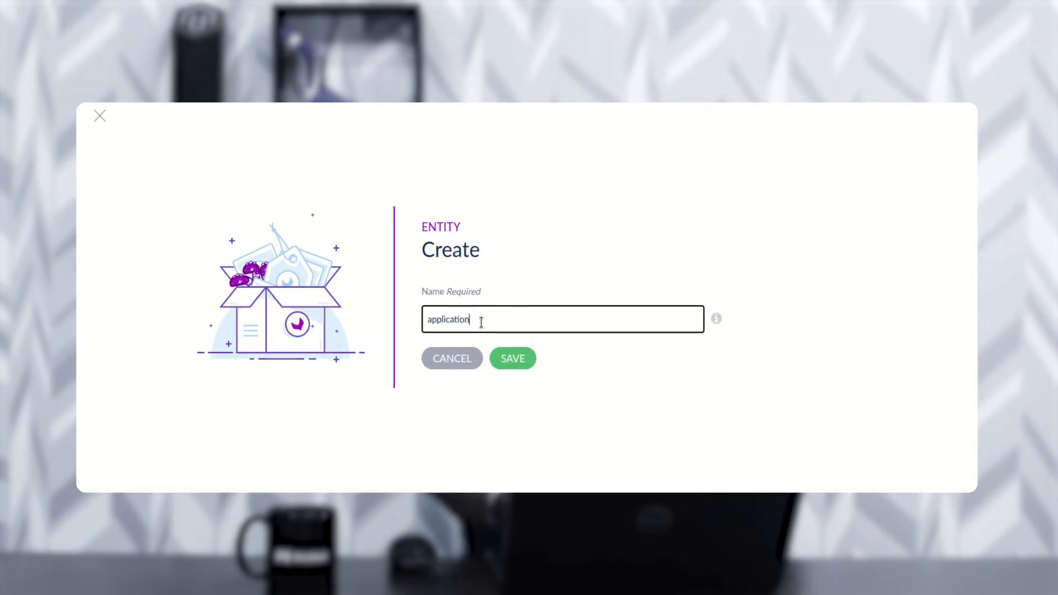
pyautogui.hotkey('ctrl', 'a')
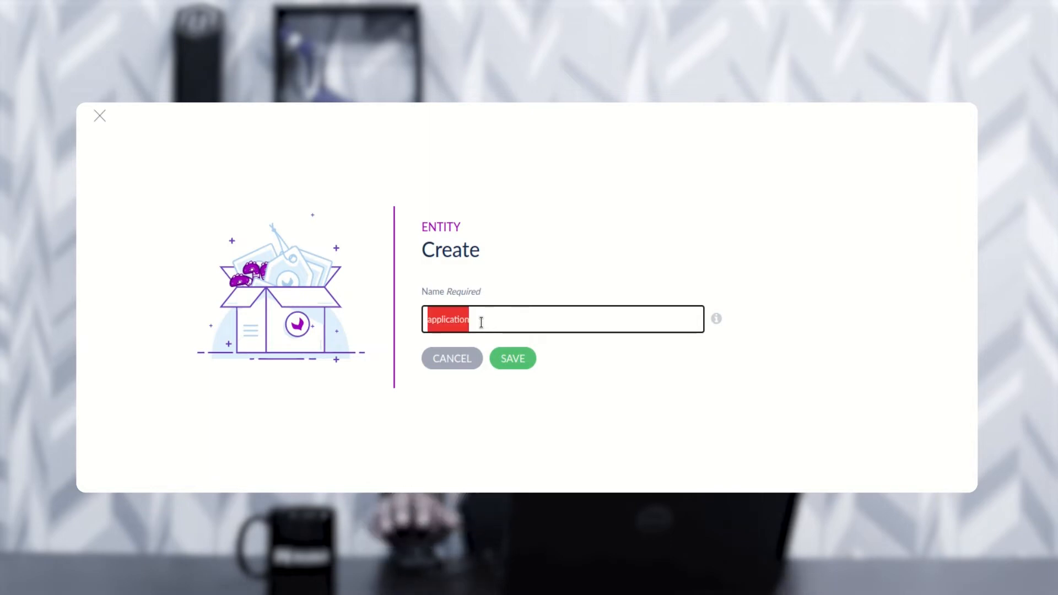
pyautogui.click(513, 359)
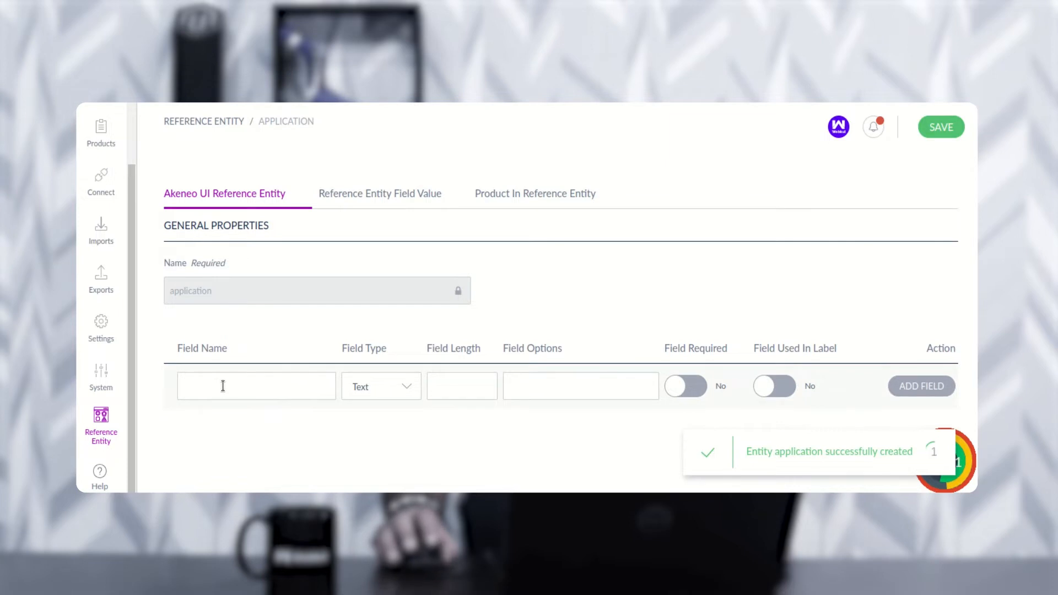
# Step: Examine the field settings available for the application entity, including the field types, required option and label option
pyautogui.moveTo(177, 345); pyautogui.dragTo(229, 351)
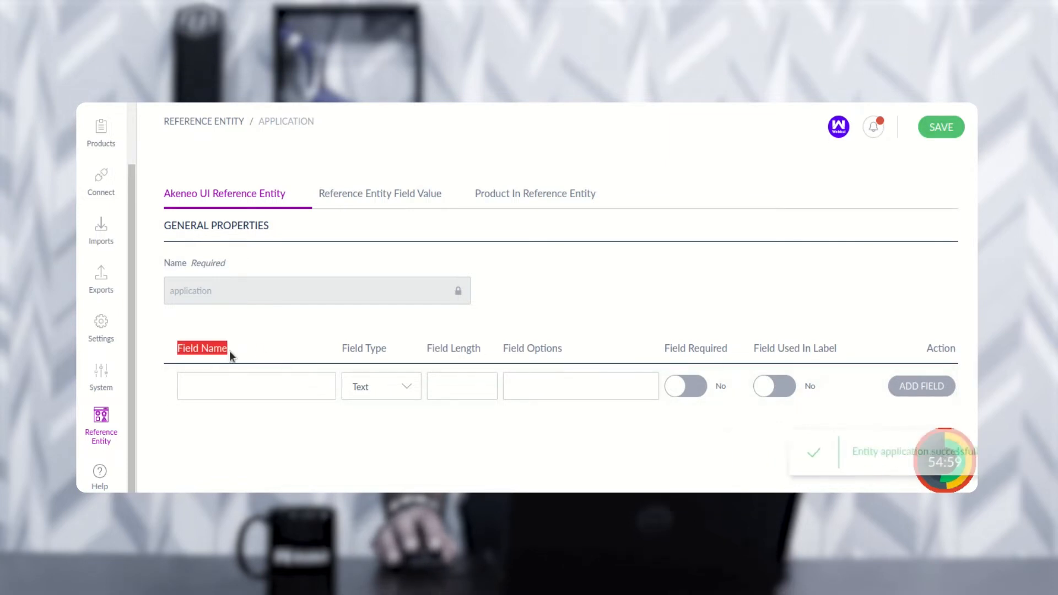
pyautogui.moveTo(348, 347); pyautogui.dragTo(392, 356)
pyautogui.click(415, 387)
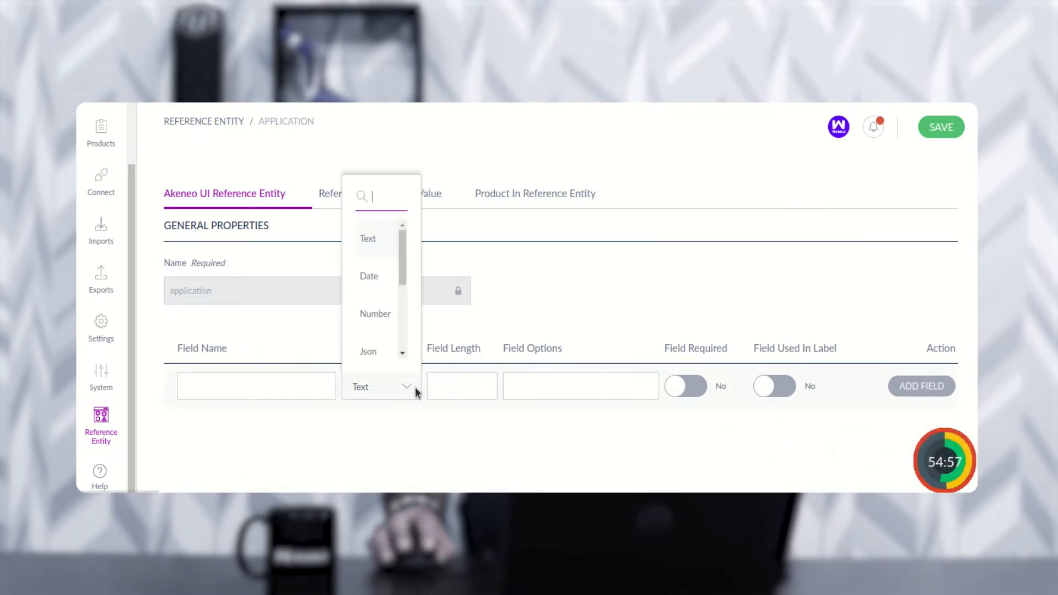
pyautogui.moveTo(404, 267); pyautogui.dragTo(402, 242)
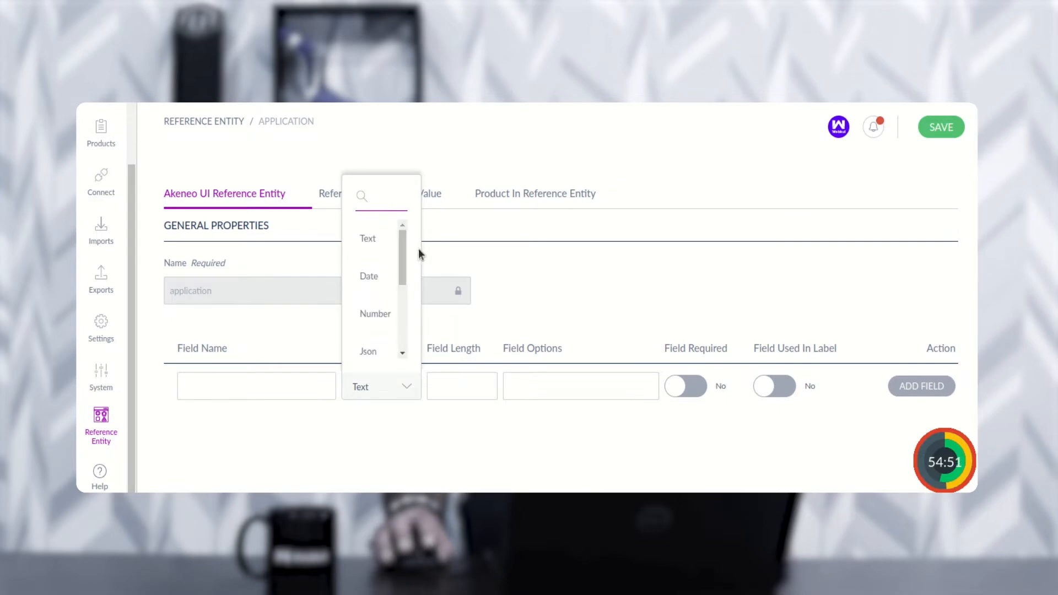
pyautogui.click(511, 316)
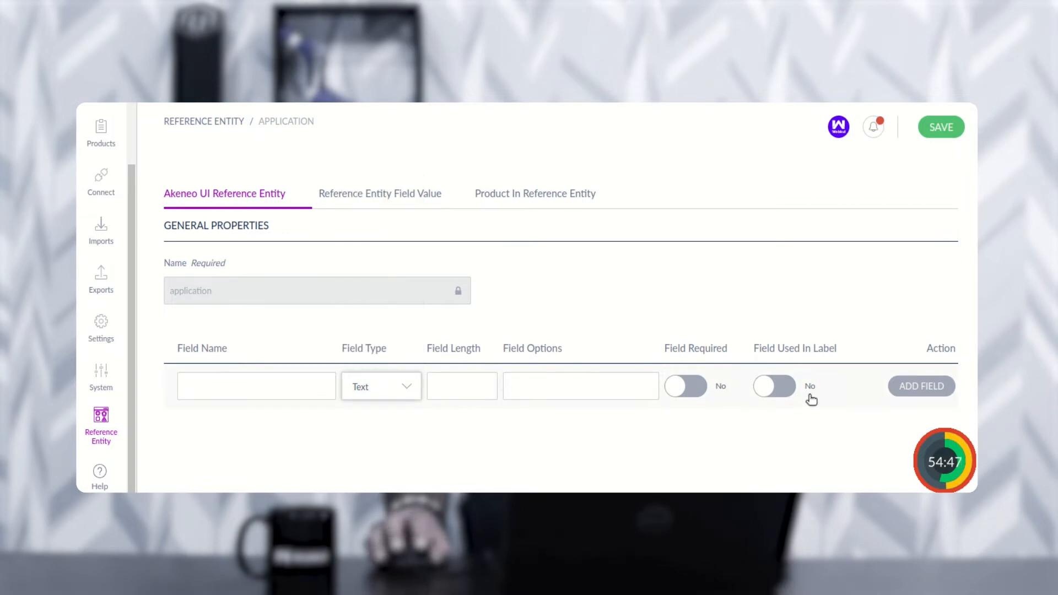
pyautogui.moveTo(678, 352); pyautogui.dragTo(852, 355)
pyautogui.click(858, 351)
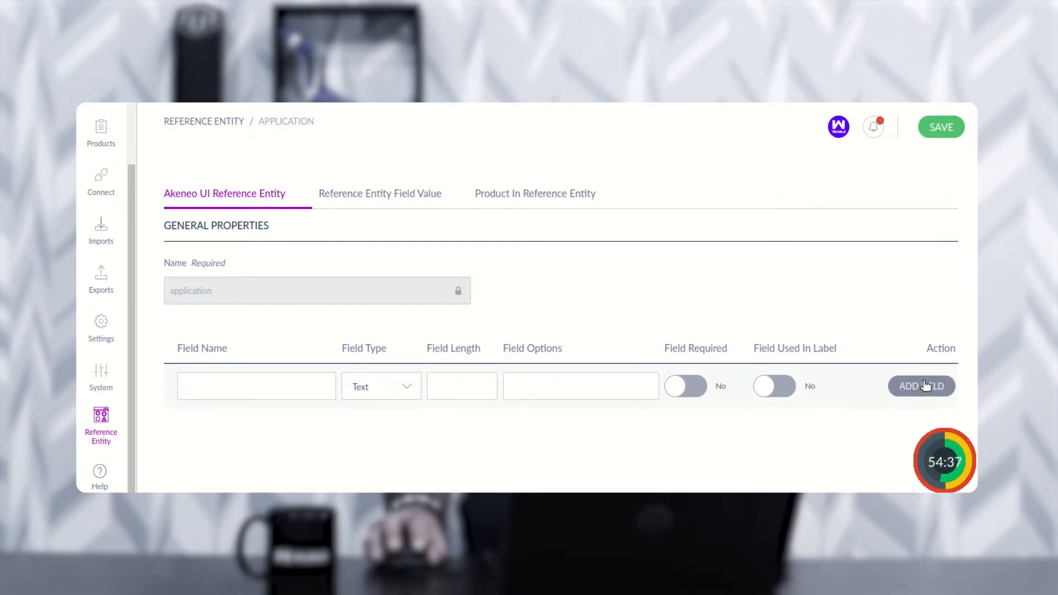
# Step: Add a Text field named testapplication with length 30 and enable its use in the label
pyautogui.click(216, 381)
pyautogui.write('test')
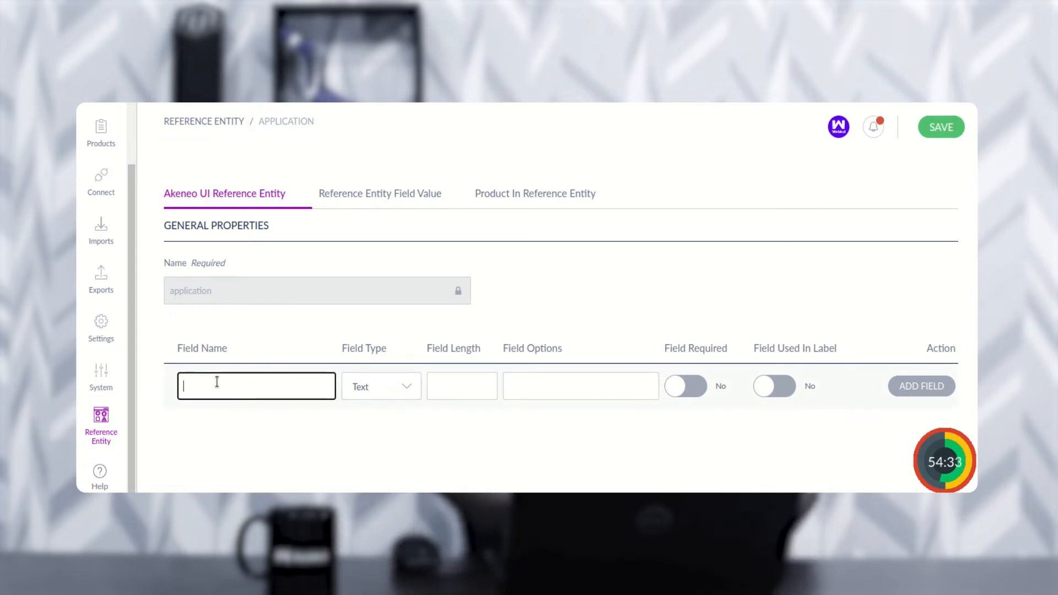
pyautogui.write('application')
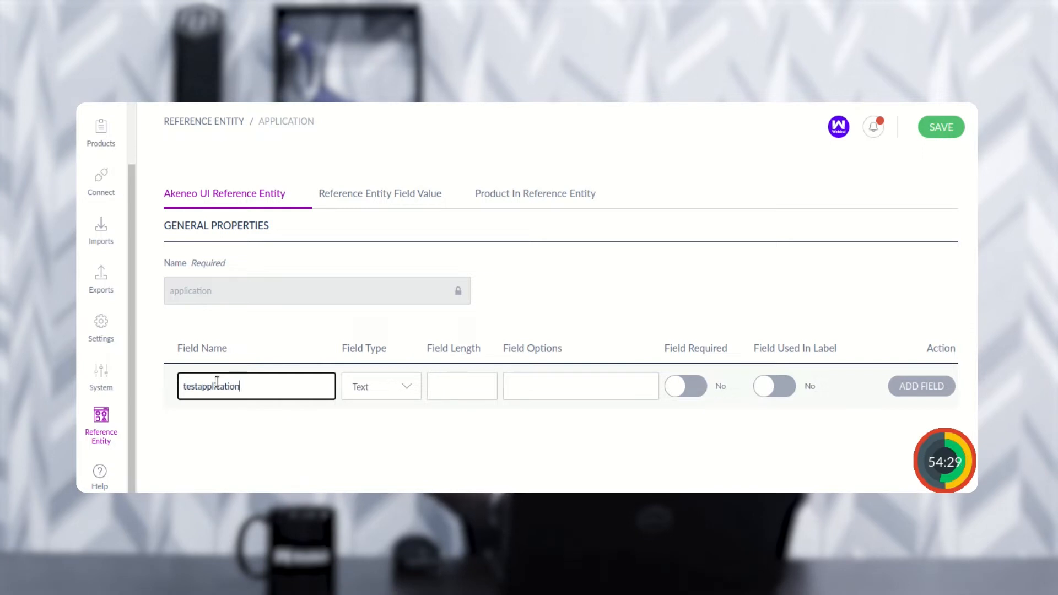
pyautogui.click(402, 392)
pyautogui.click(404, 395)
pyautogui.tripleClick(488, 379)
pyautogui.click(489, 379)
pyautogui.click(488, 380)
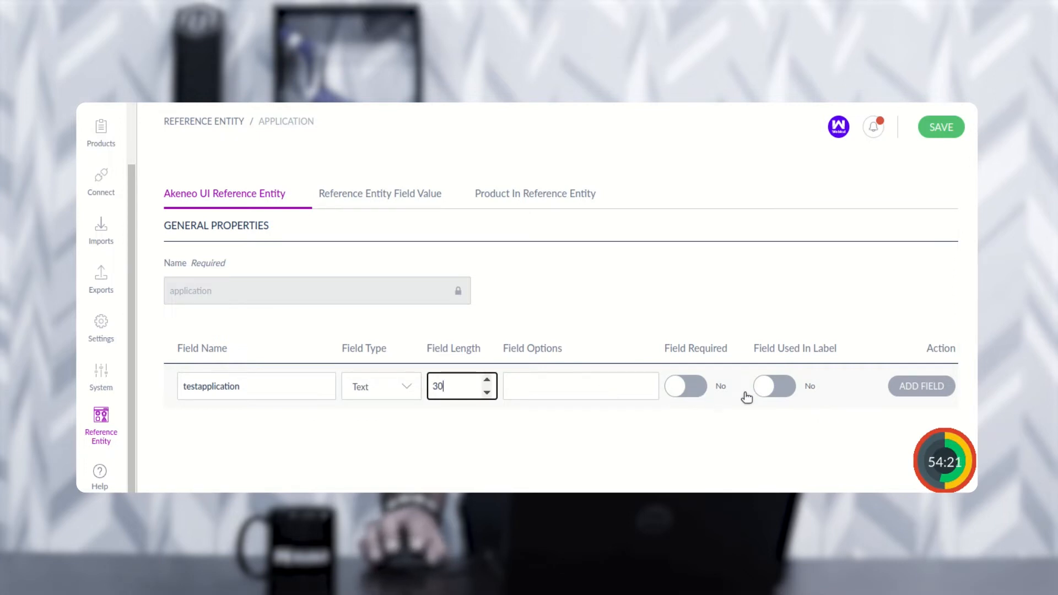
pyautogui.click(770, 396)
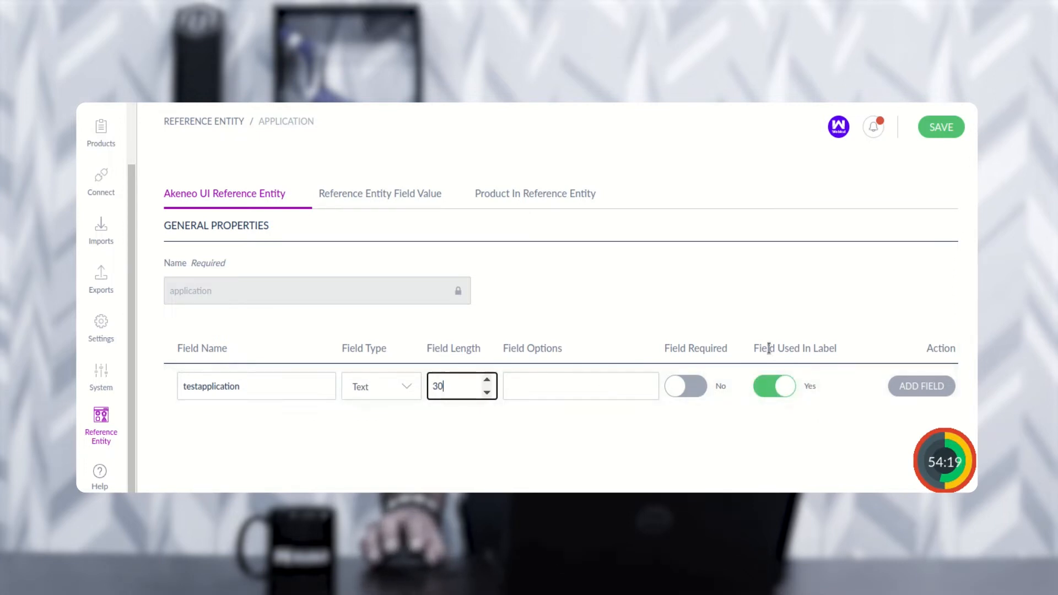
pyautogui.moveTo(769, 348); pyautogui.dragTo(829, 348)
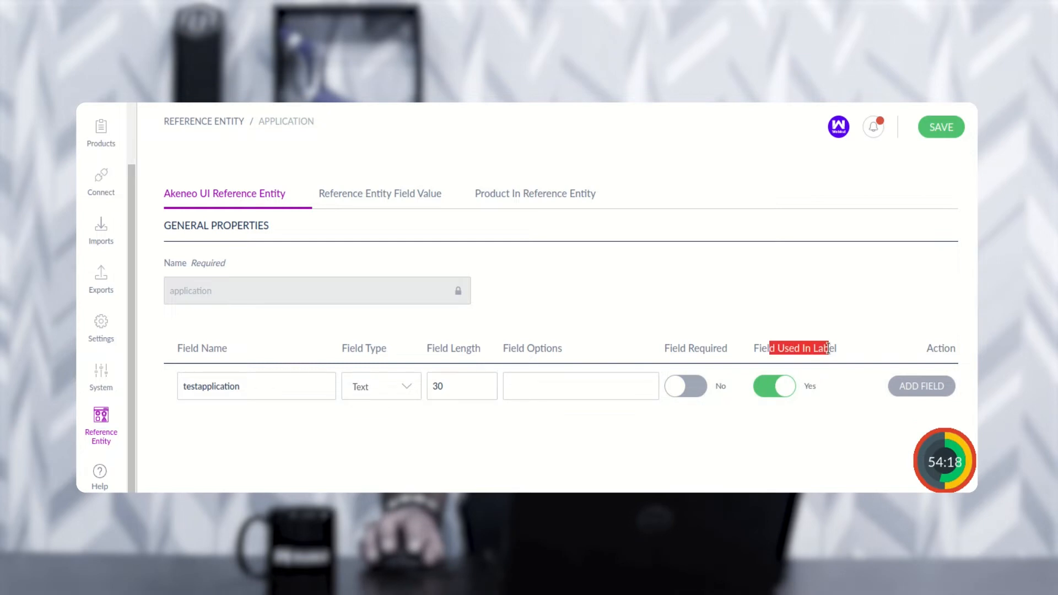
pyautogui.click(929, 389)
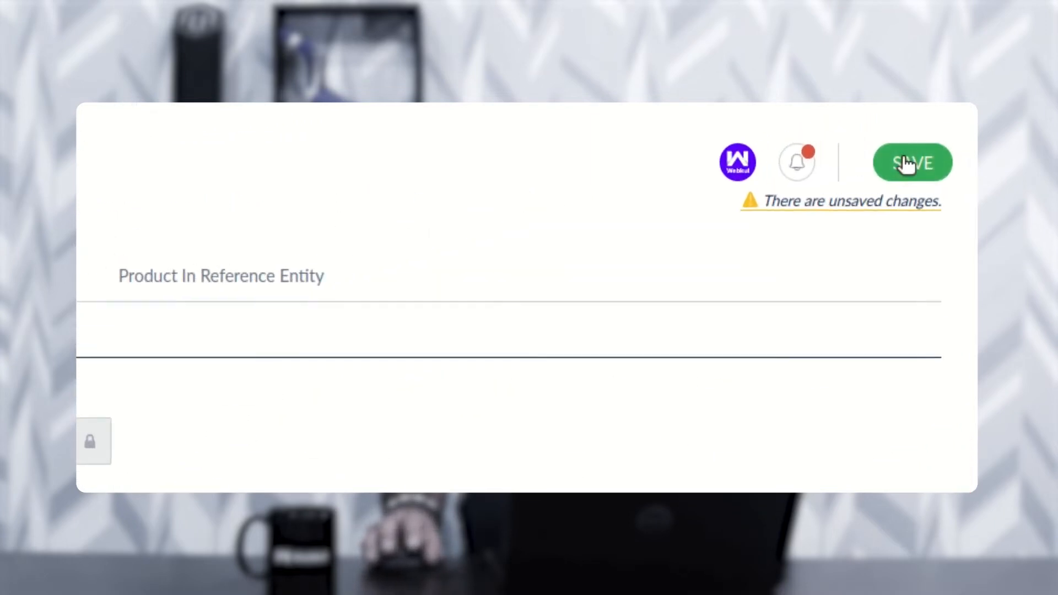
# Step: Save the application entity and decline the page reload requests
pyautogui.click(905, 164)
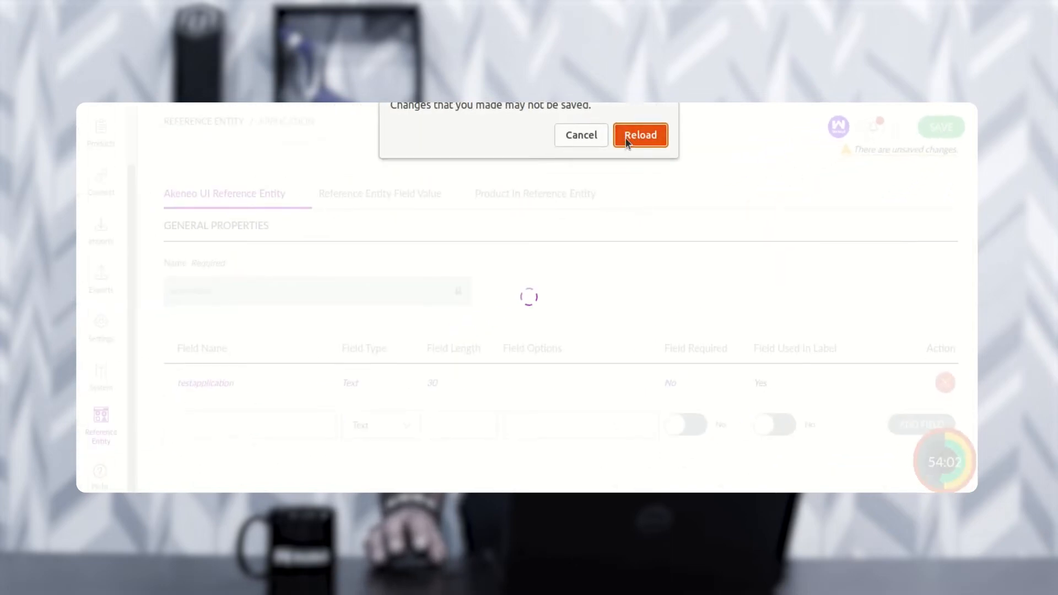
pyautogui.click(587, 137)
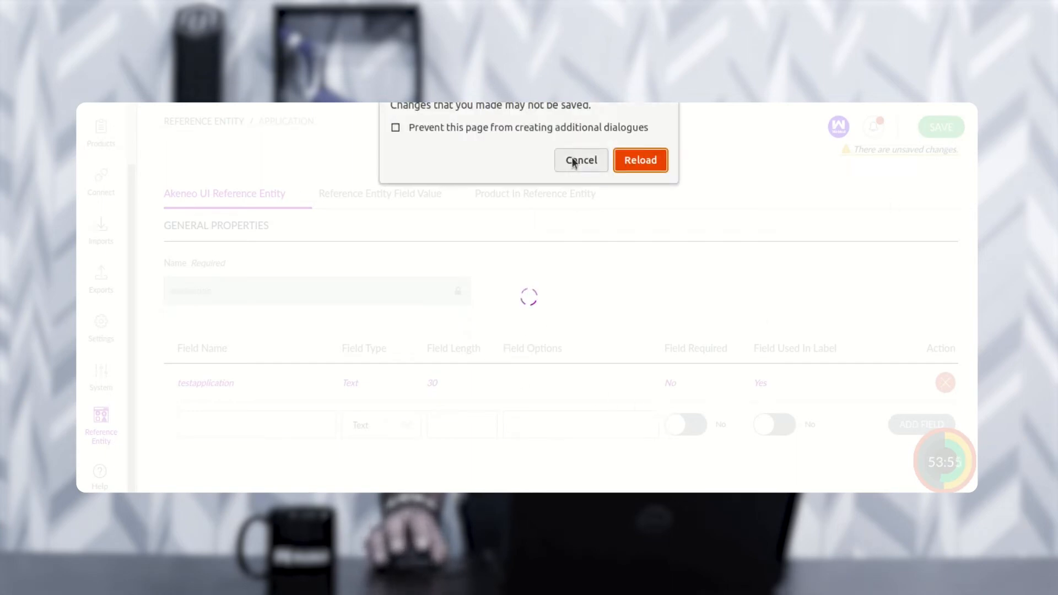
pyautogui.click(583, 159)
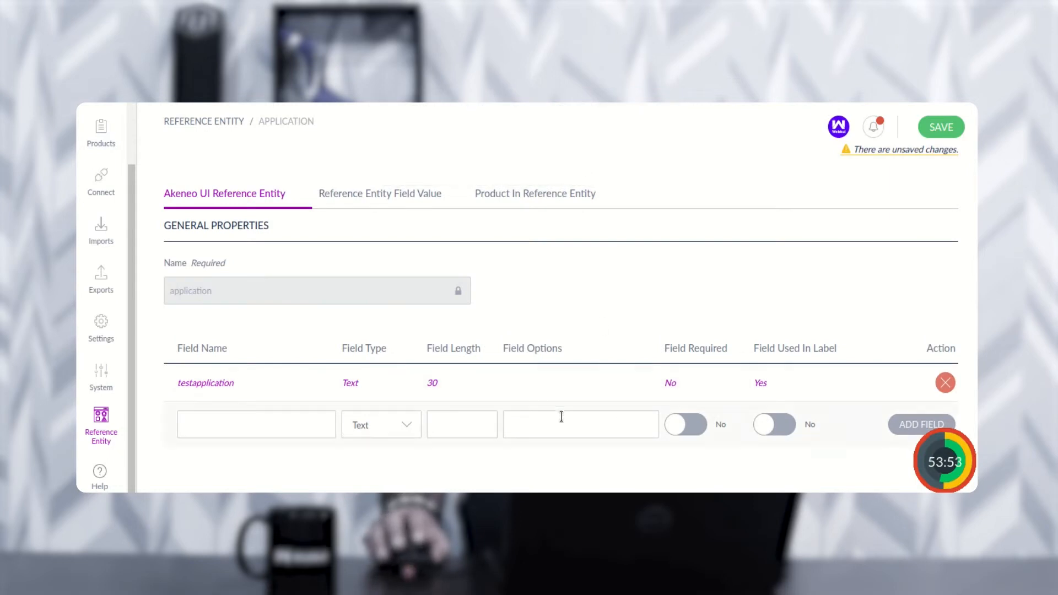
# Step: Start a new field value entry for the application entity with code test1 and sort order 1
pyautogui.click(392, 196)
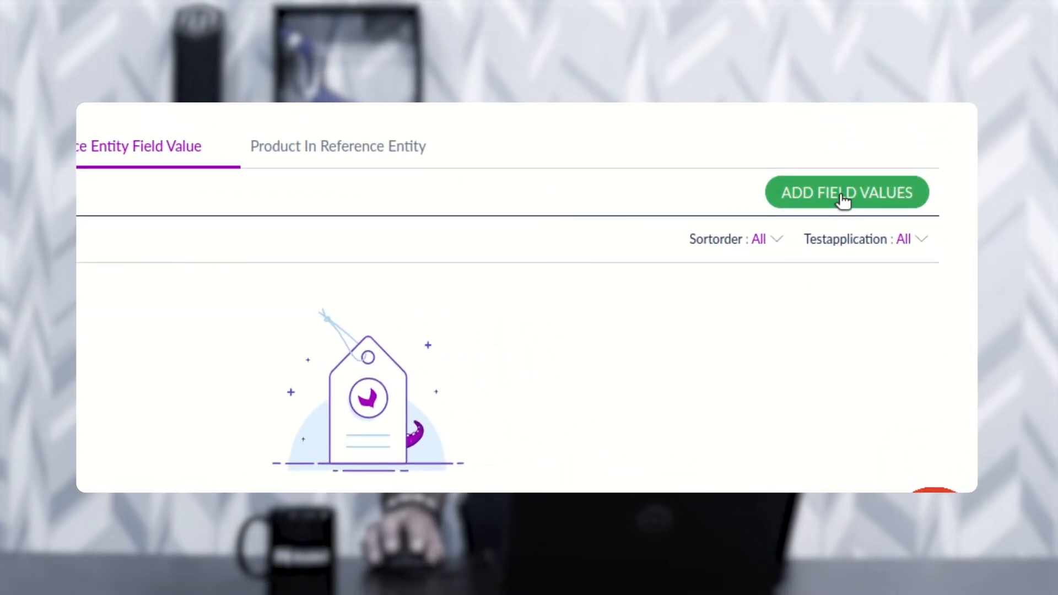
pyautogui.click(845, 194)
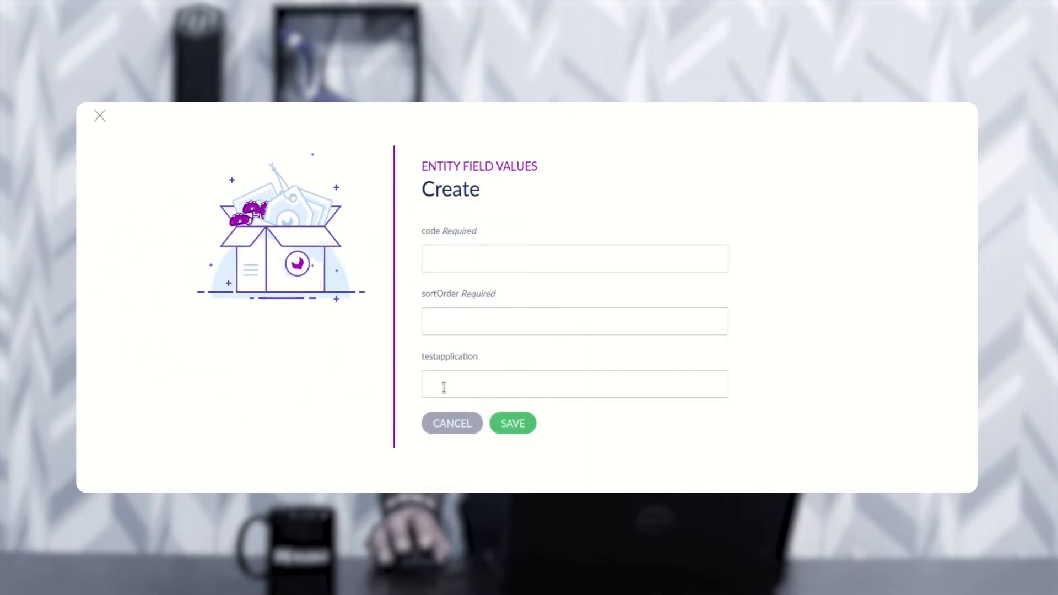
pyautogui.moveTo(426, 356); pyautogui.dragTo(477, 358)
pyautogui.click(487, 359)
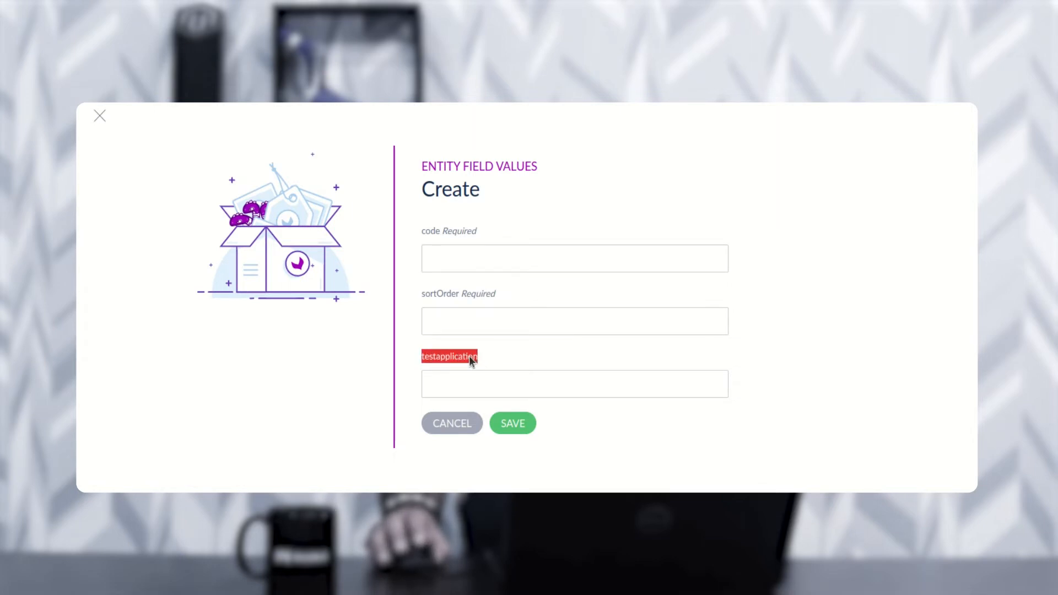
pyautogui.click(452, 264)
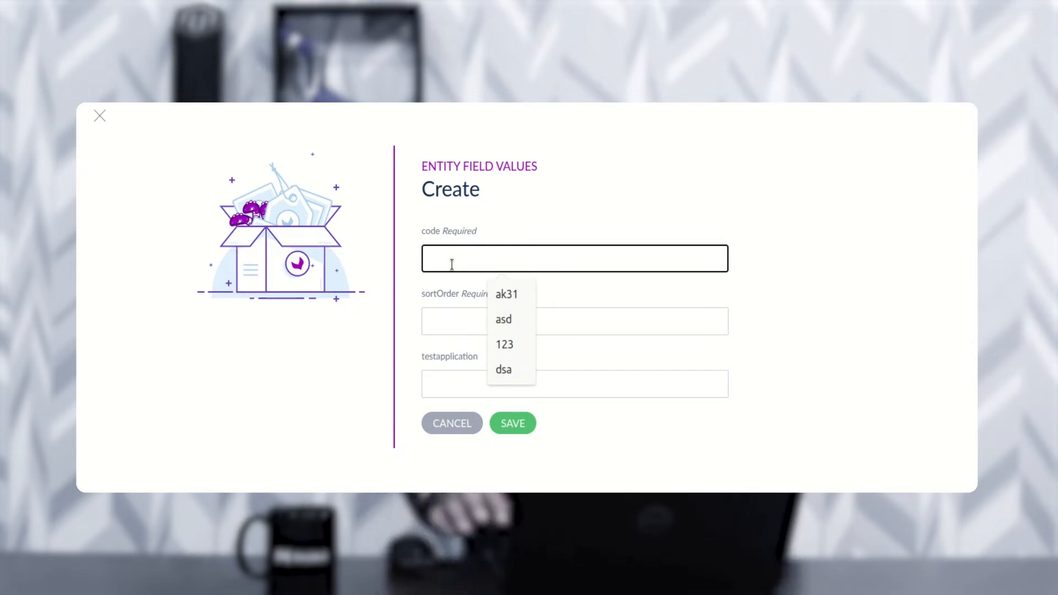
pyautogui.write('test')
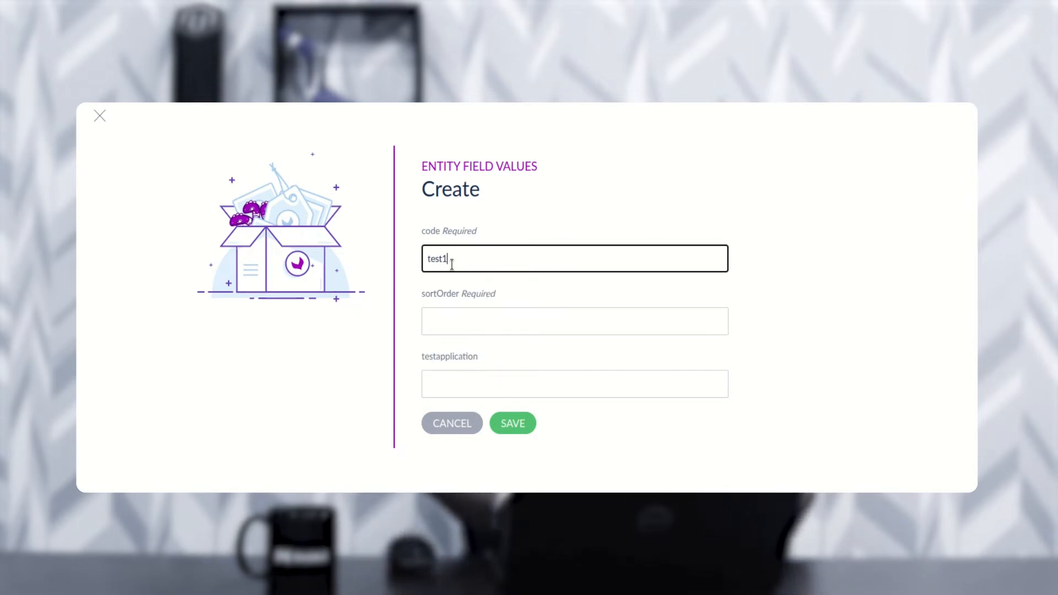
pyautogui.write('1')
pyautogui.click(451, 318)
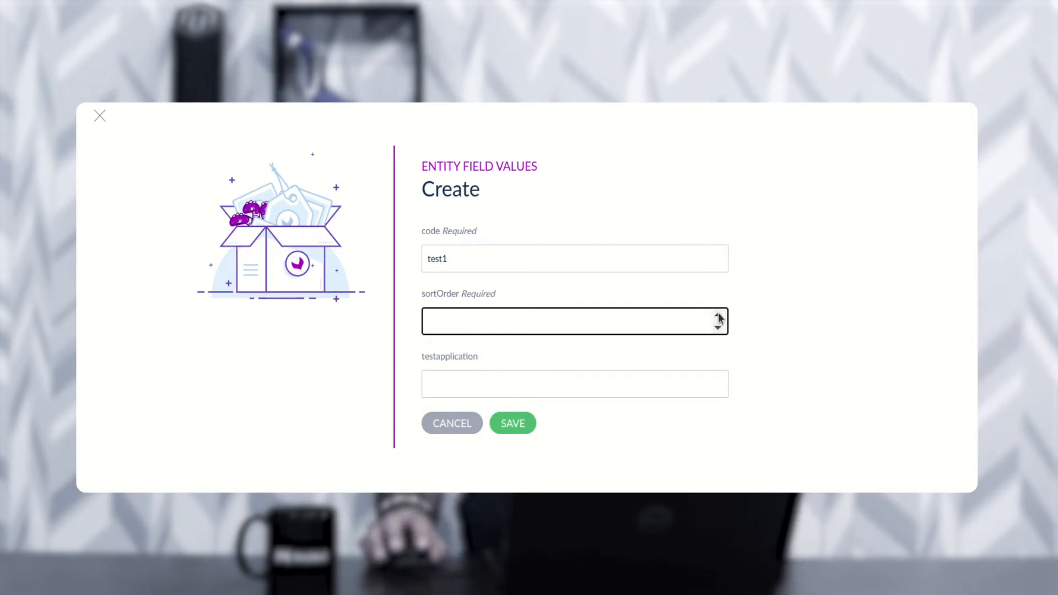
# Step: Set the testapplication value to "value for the test application", save the entry and accept leaving the page
pyautogui.click(489, 384)
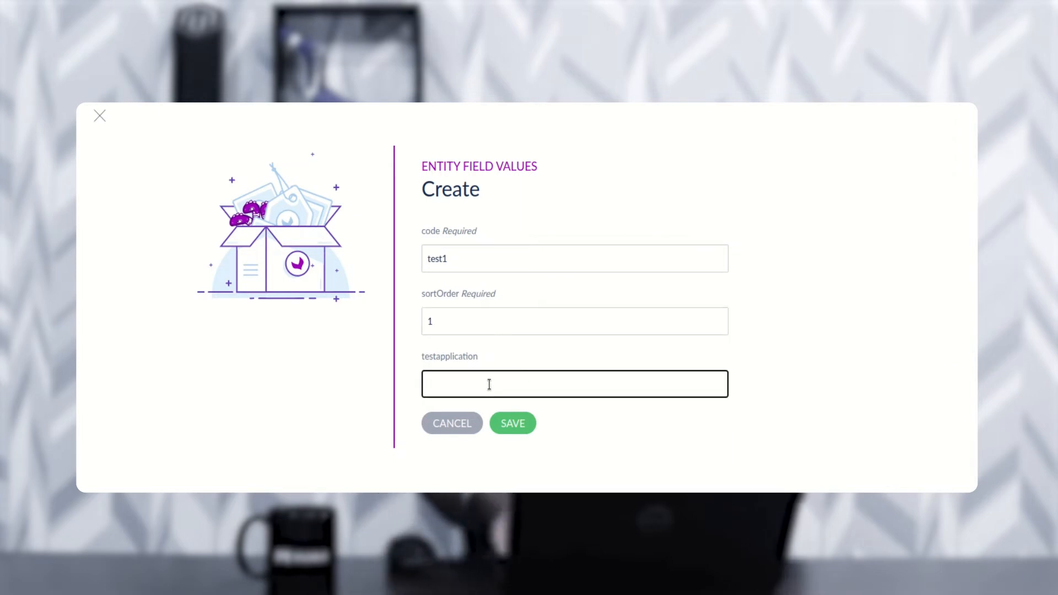
pyautogui.write('value ')
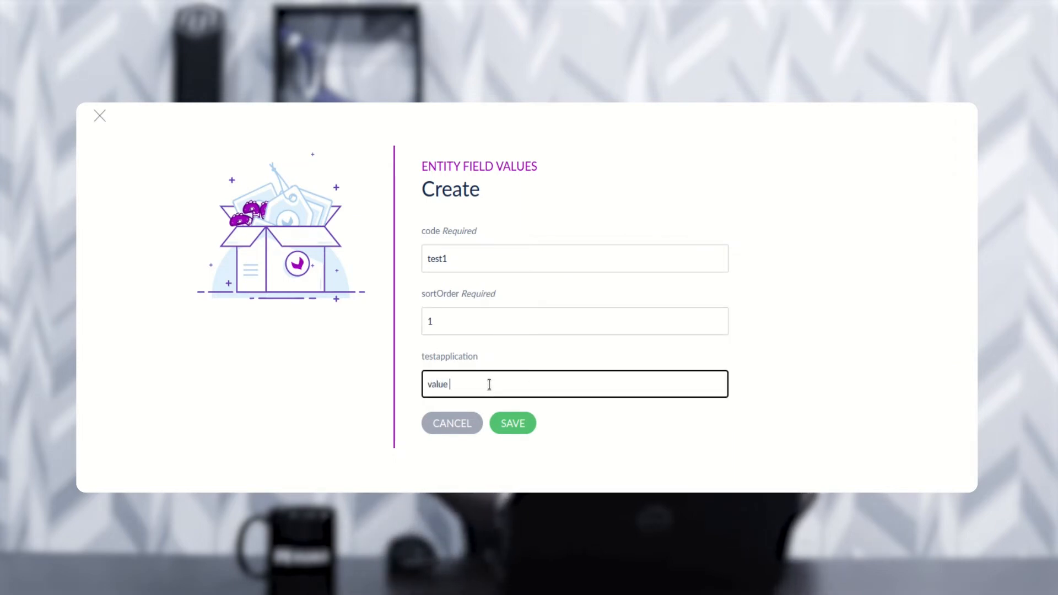
pyautogui.write('for the test a')
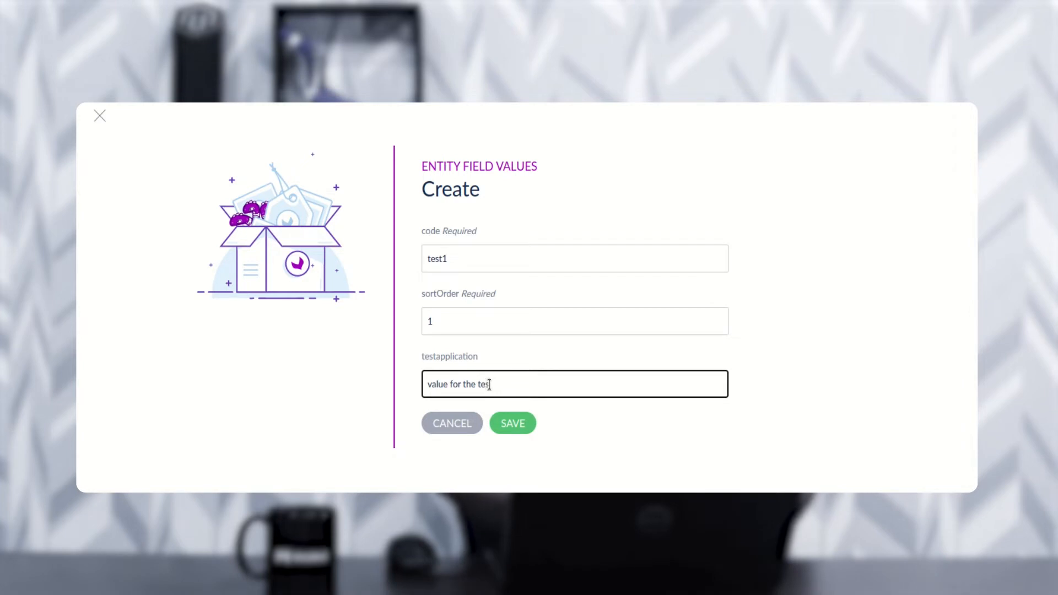
pyautogui.write('pplication')
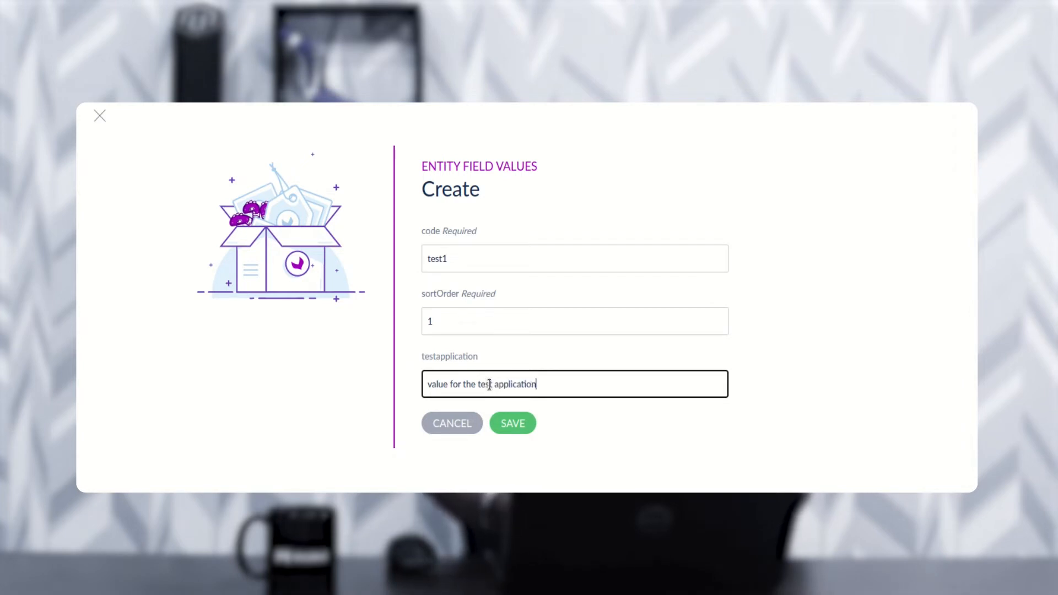
pyautogui.click(520, 421)
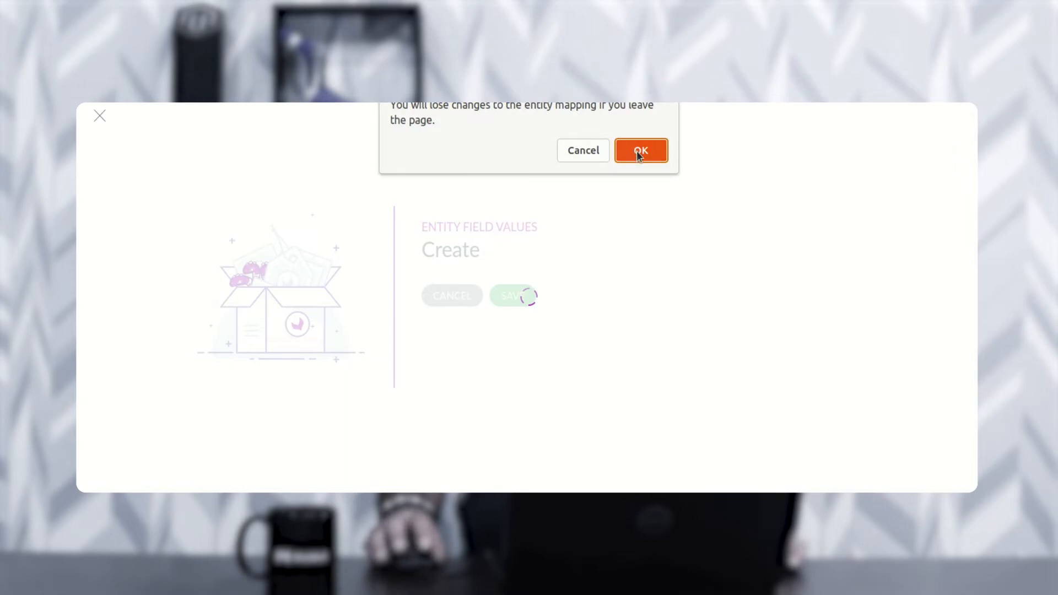
pyautogui.click(640, 153)
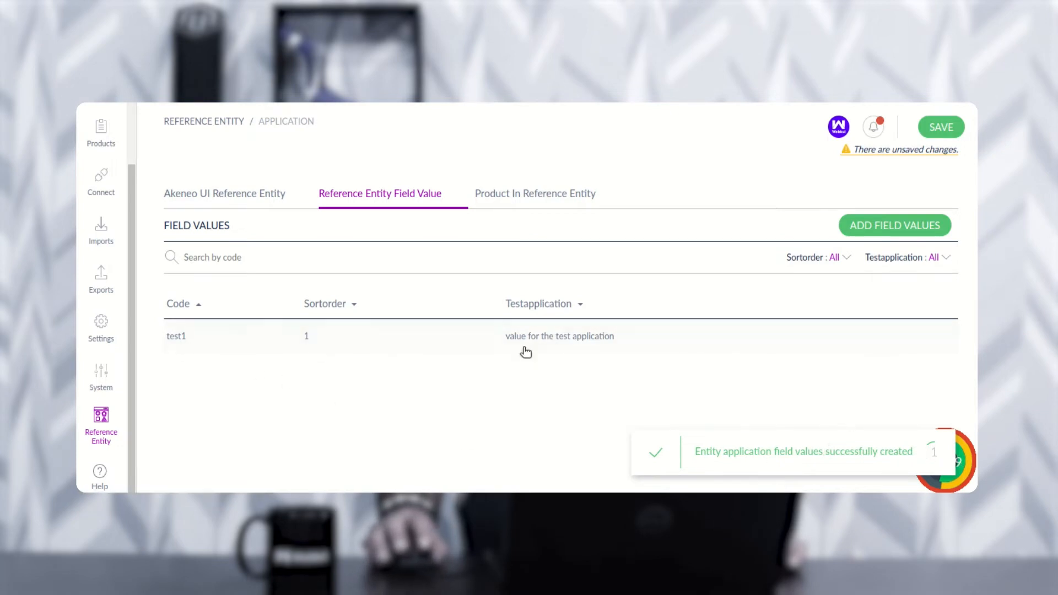
# Step: Review the list of products in the application reference entity
pyautogui.click(542, 199)
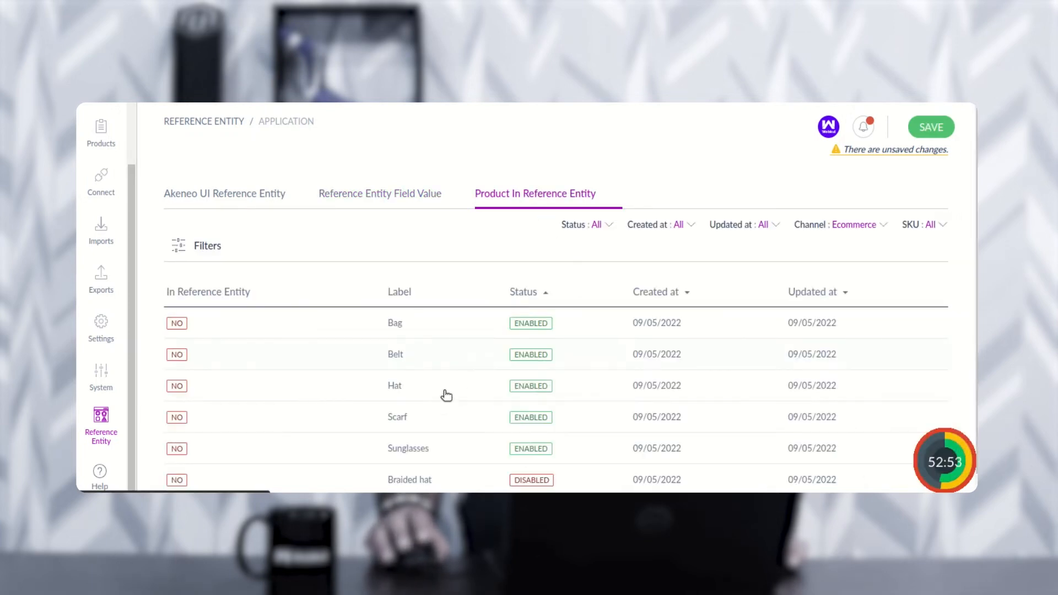
pyautogui.scroll(-1, 892, 378)
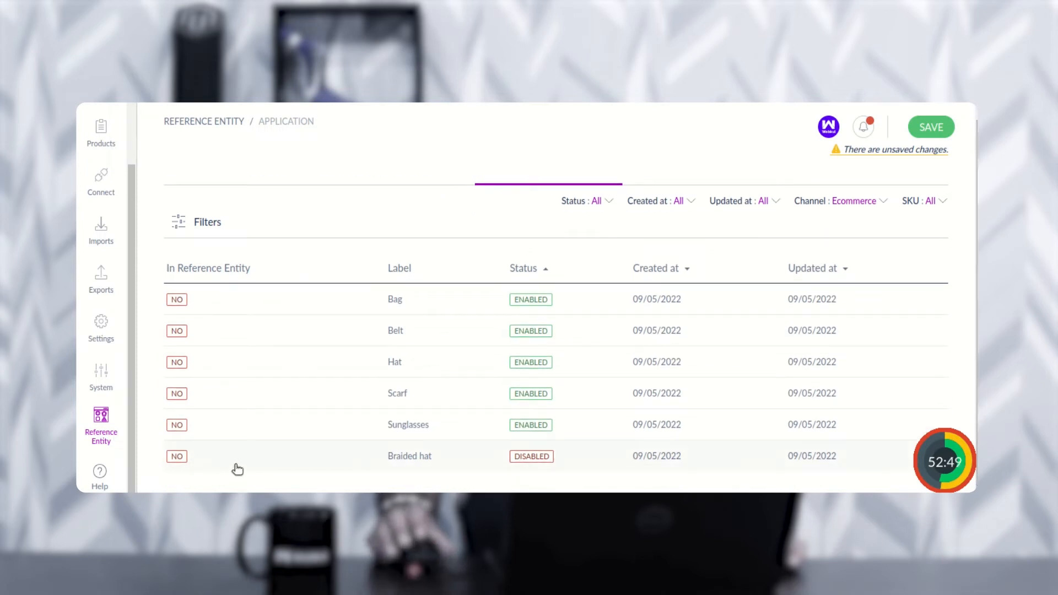
pyautogui.scroll(1, 193, 467)
pyautogui.scroll(-1, 199, 441)
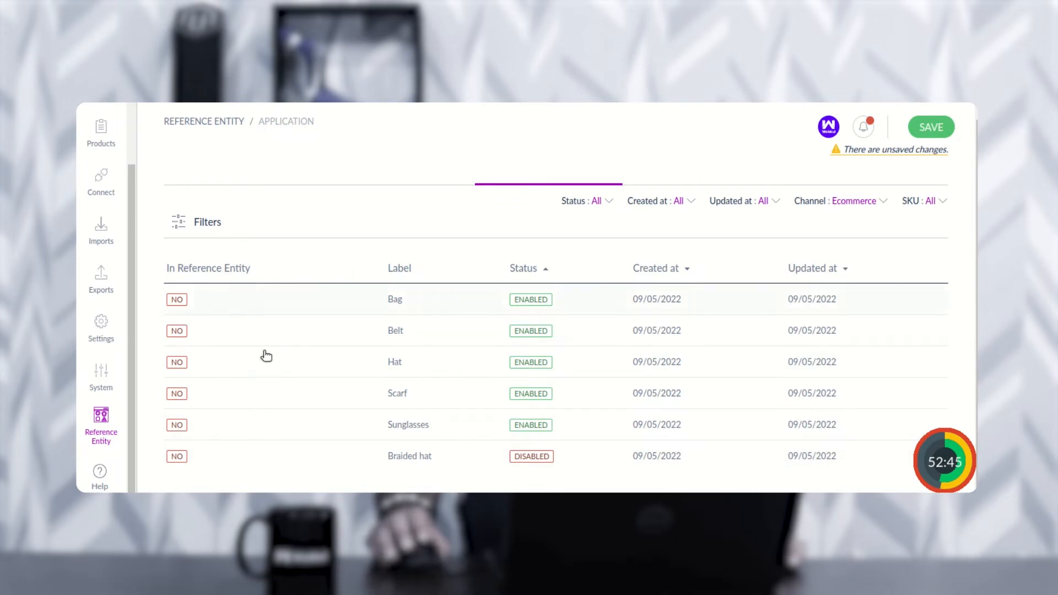
pyautogui.scroll(1, 279, 365)
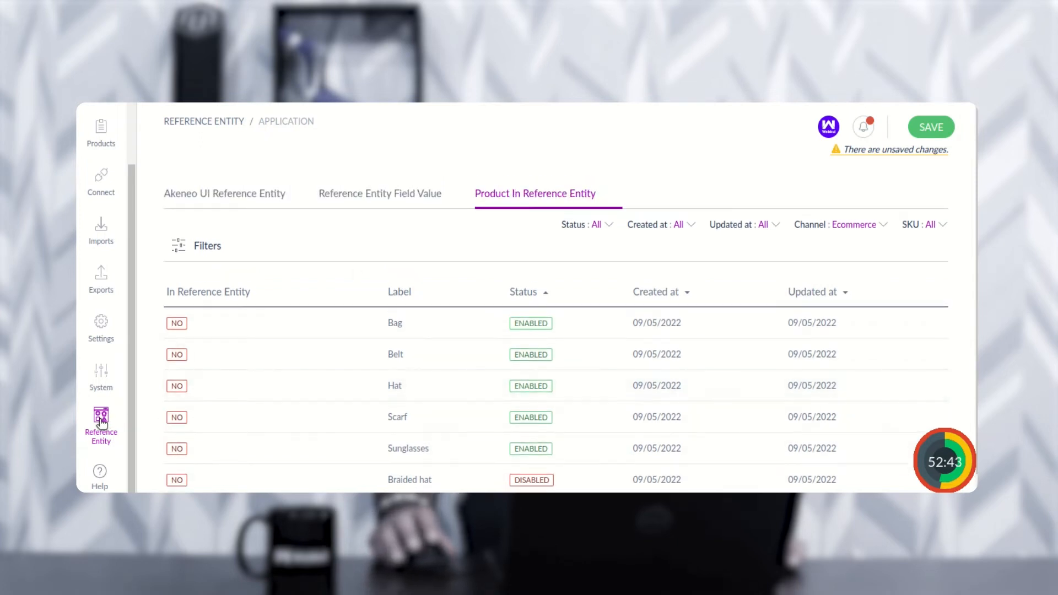
# Step: Return to the entity mapping list, accepting to leave the page, and open the application entity for editing
pyautogui.click(102, 424)
pyautogui.click(631, 150)
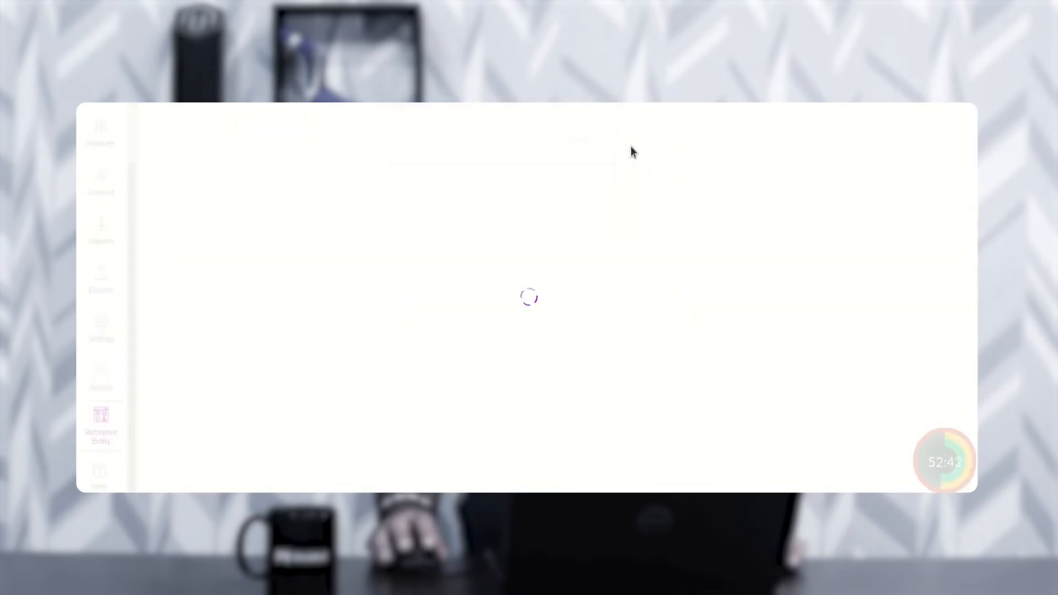
pyautogui.click(293, 201)
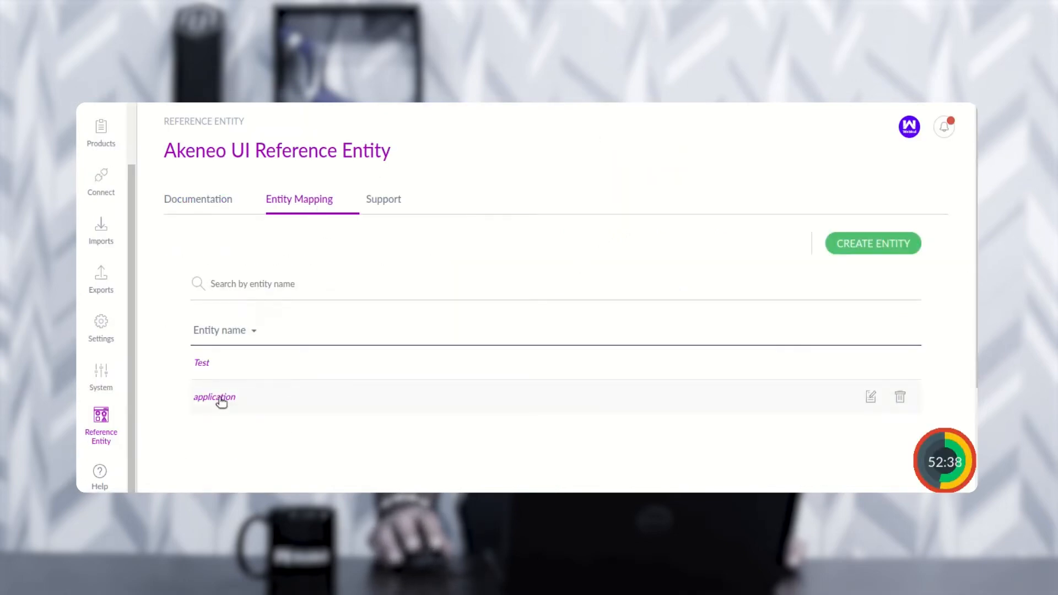
pyautogui.click(872, 401)
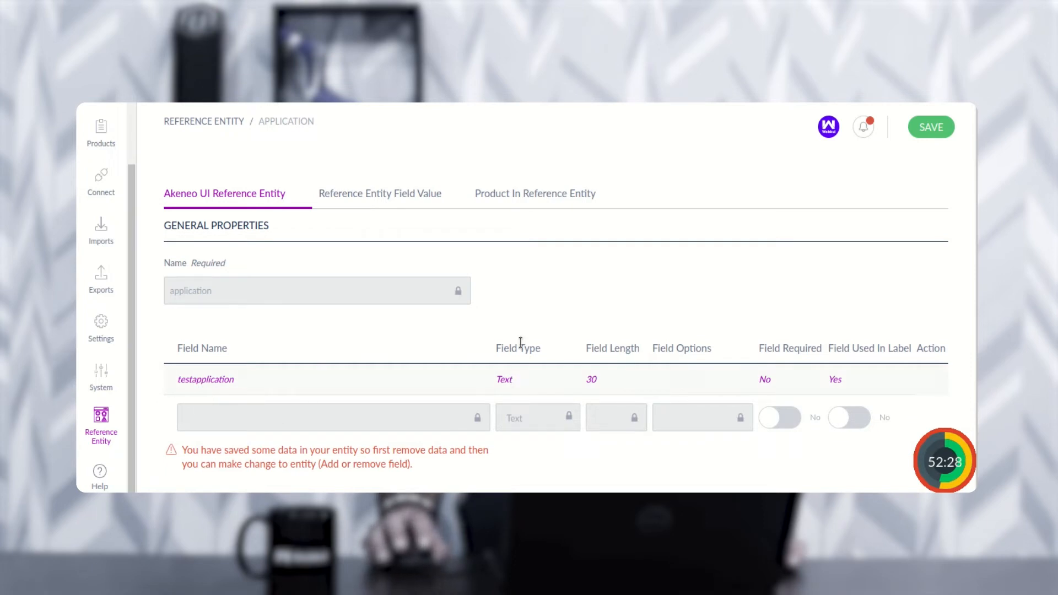
# Step: Check the application entity's field values and the reference entity status of its products
pyautogui.click(416, 194)
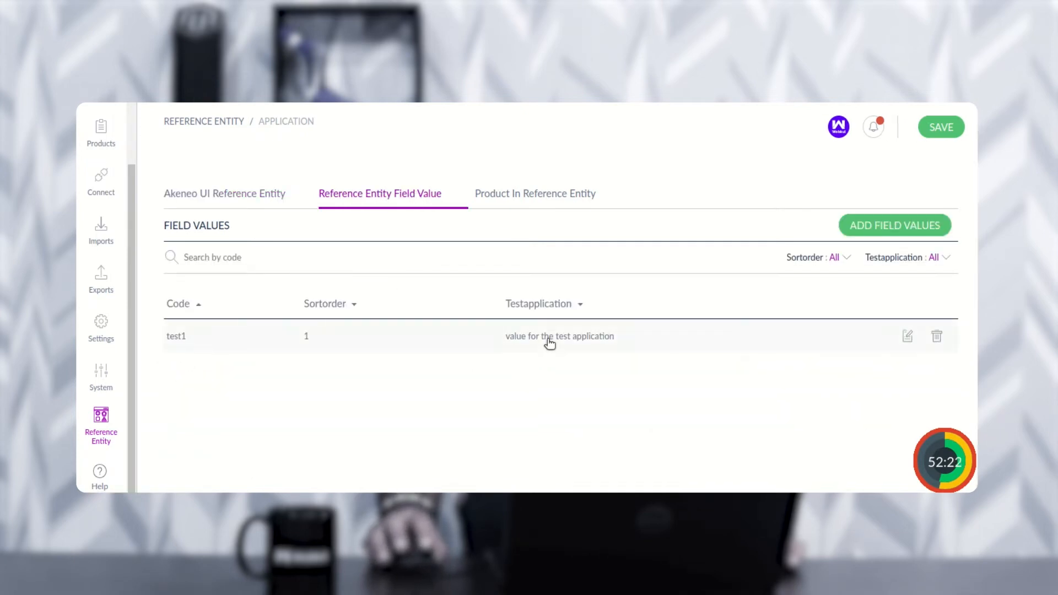
pyautogui.click(531, 193)
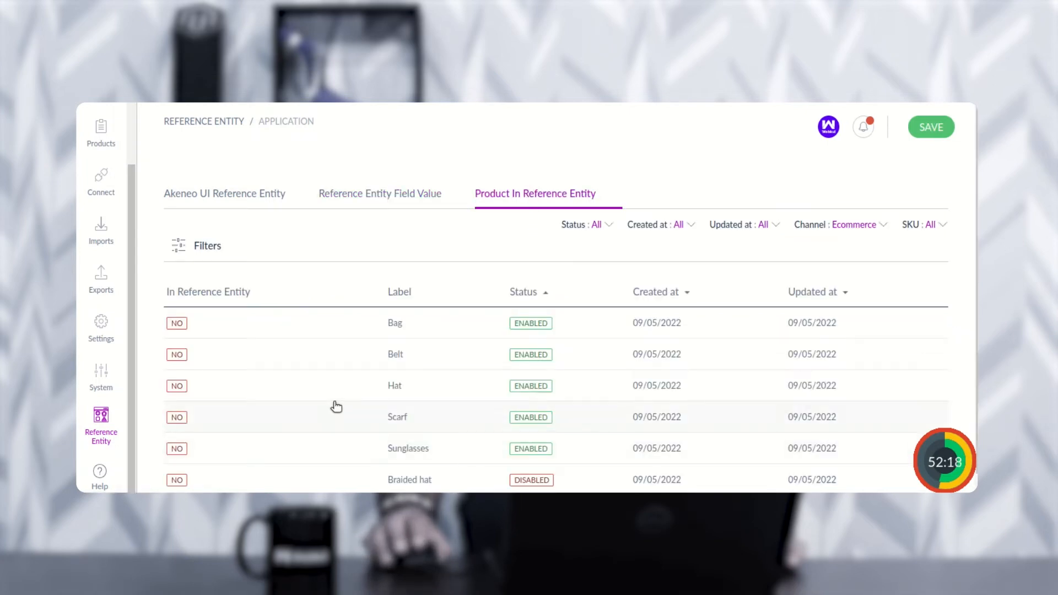
pyautogui.scroll(-1, 333, 408)
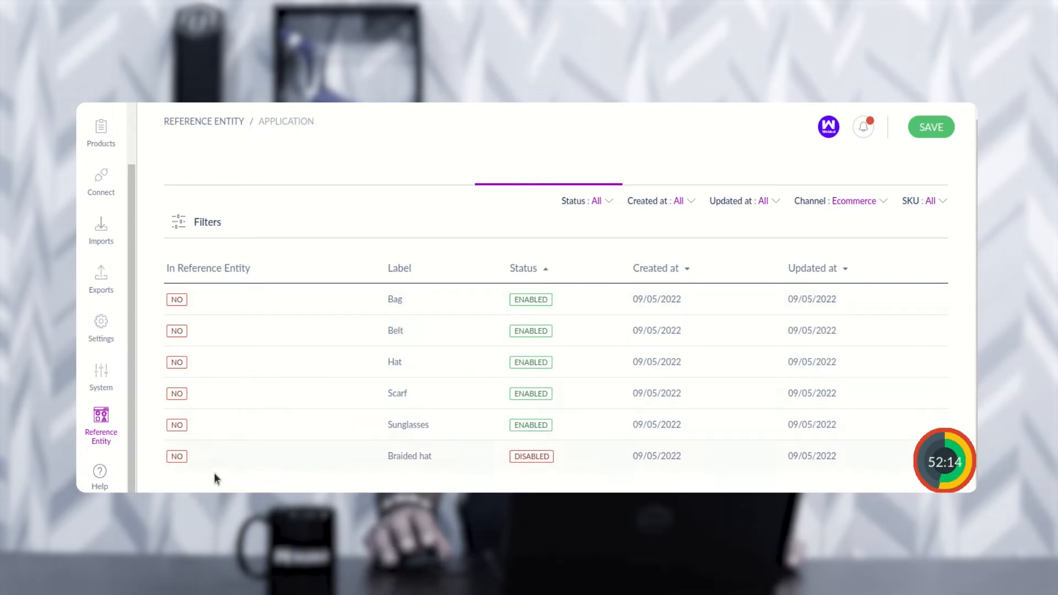
pyautogui.moveTo(175, 267); pyautogui.dragTo(251, 269)
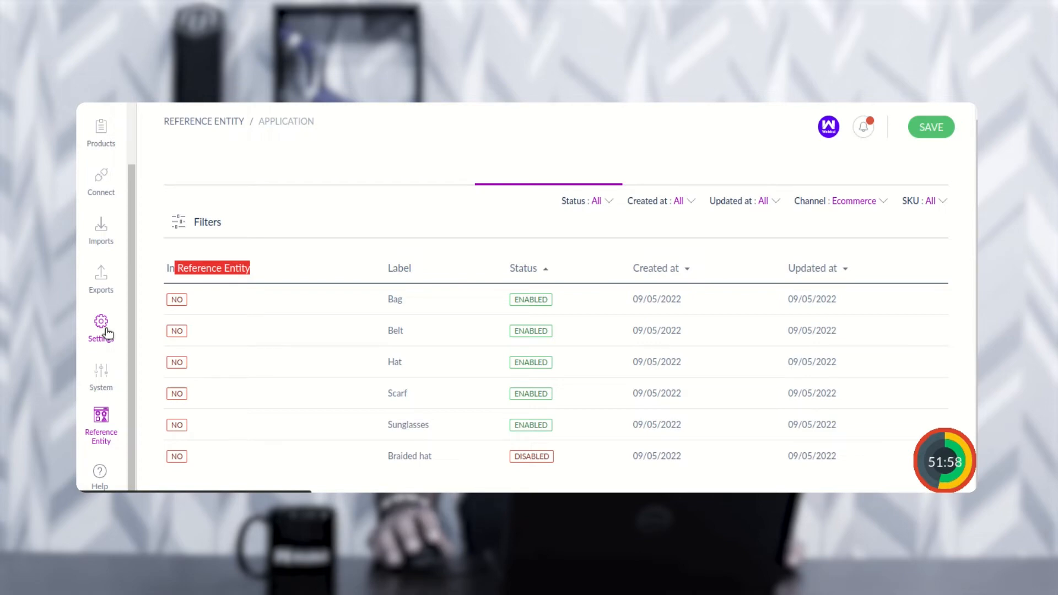
# Step: Create an attribute of type Reference data simple select with the label and code asd
pyautogui.click(105, 331)
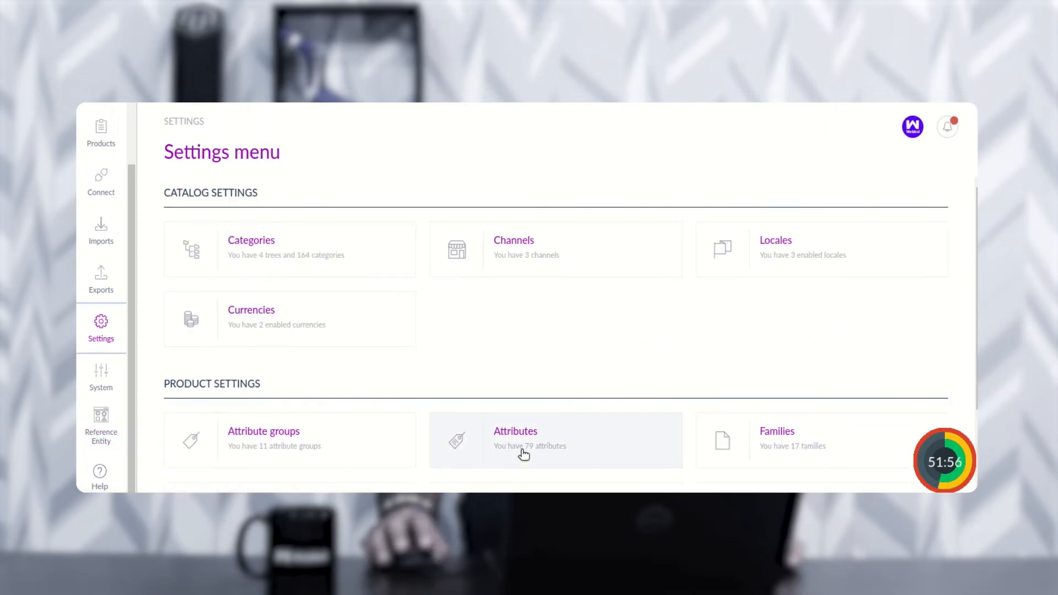
pyautogui.click(523, 453)
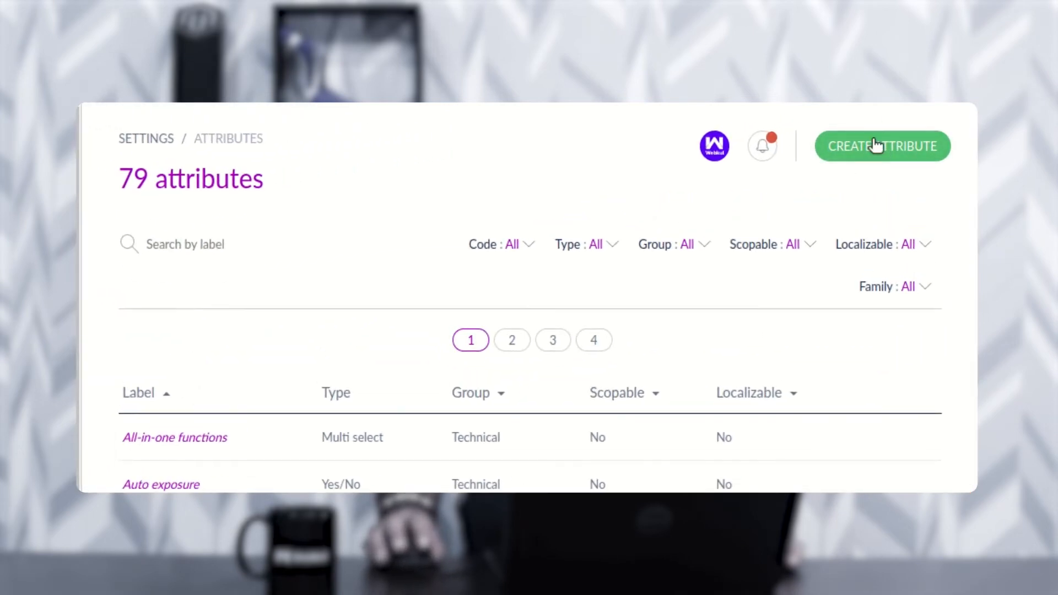
pyautogui.click(893, 151)
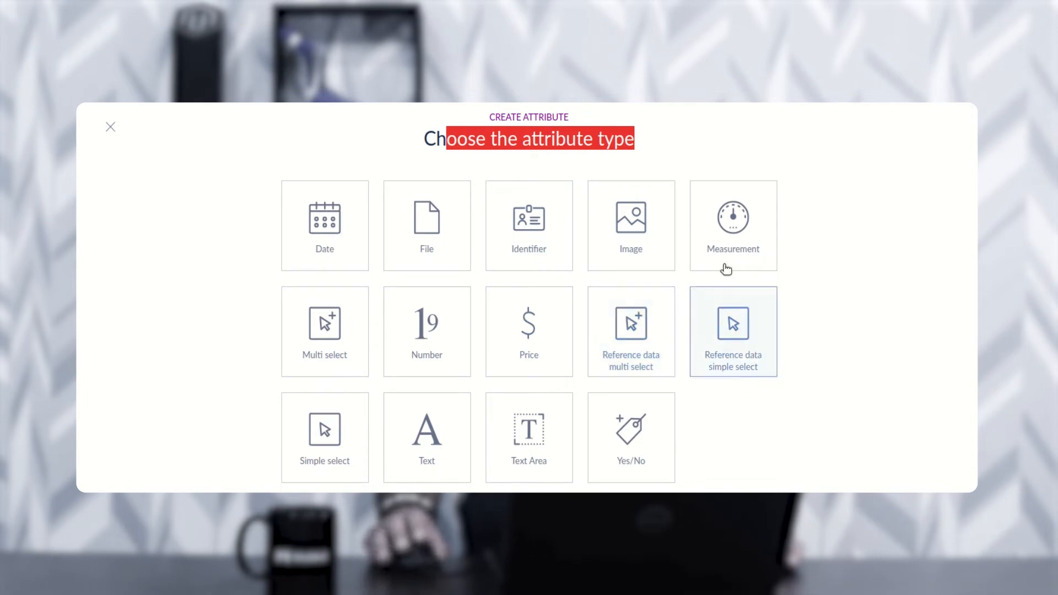
pyautogui.click(729, 323)
pyautogui.click(517, 266)
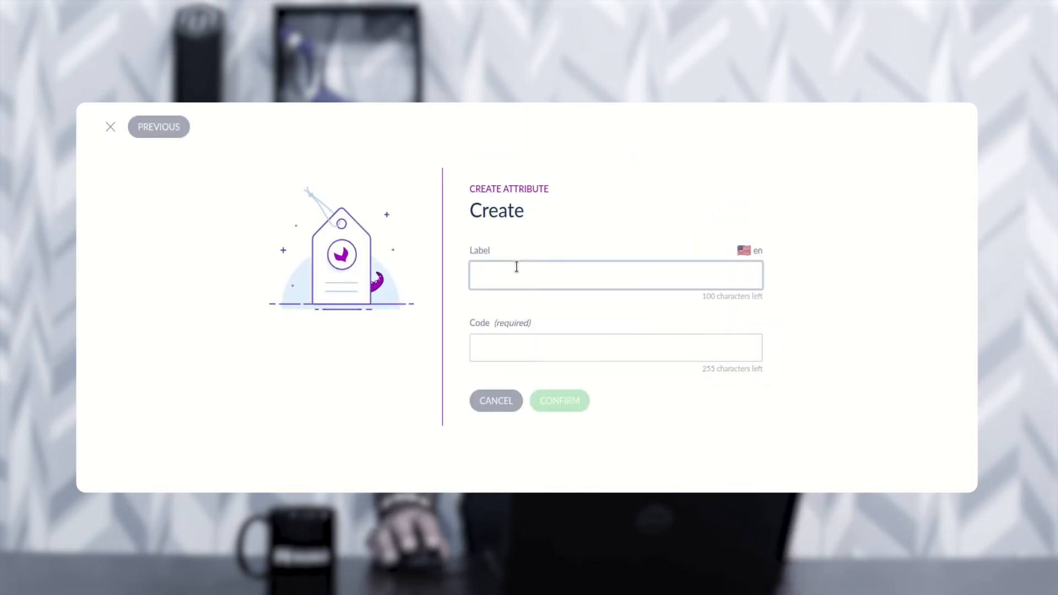
pyautogui.write('asd')
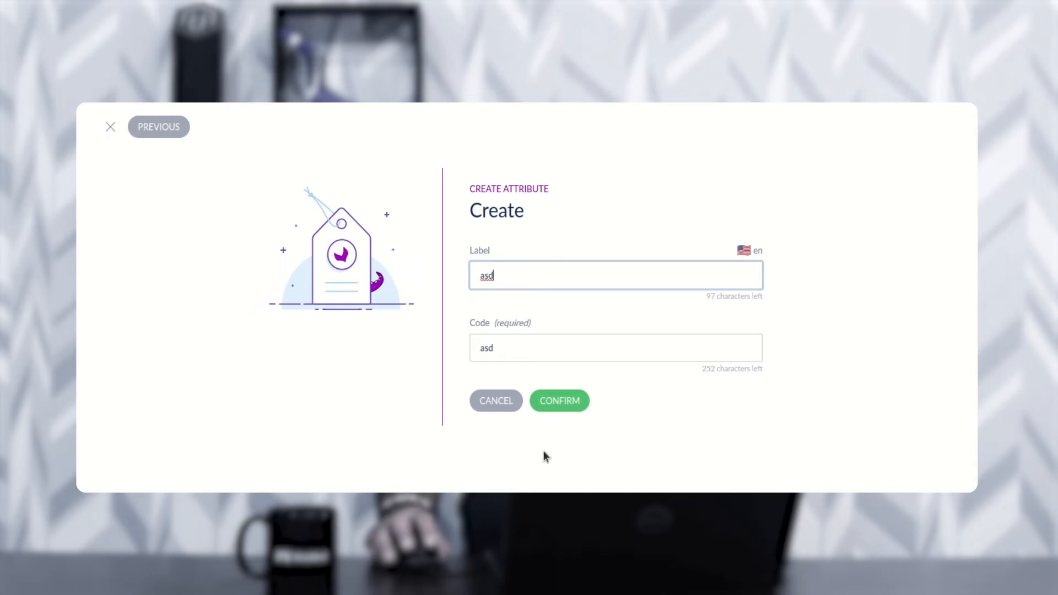
pyautogui.click(567, 402)
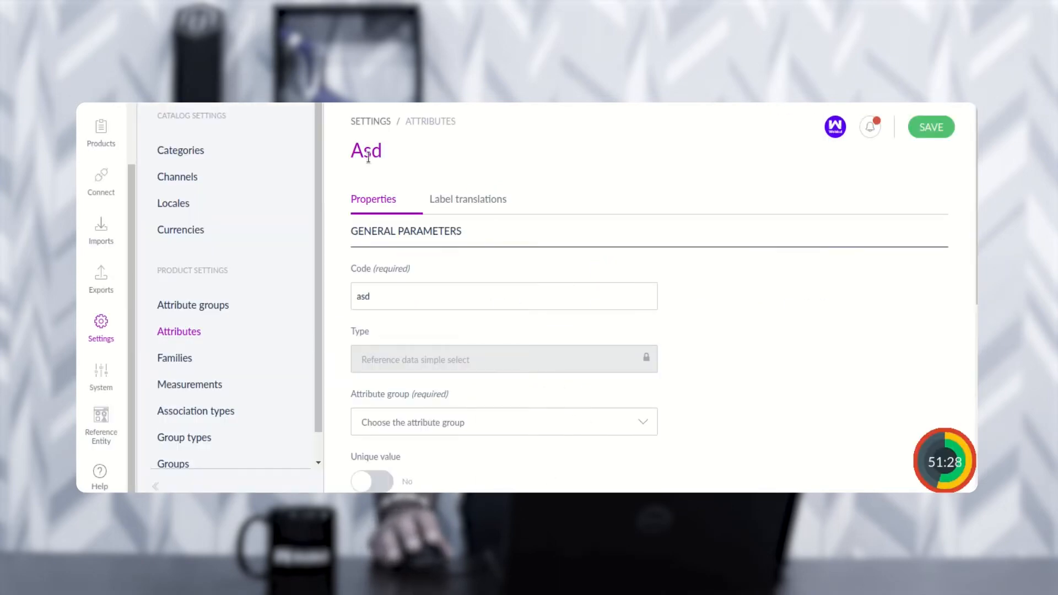
# Step: Assign the asd attribute to the Ecommerce attribute group
pyautogui.moveTo(348, 145); pyautogui.dragTo(445, 154)
pyautogui.click(445, 155)
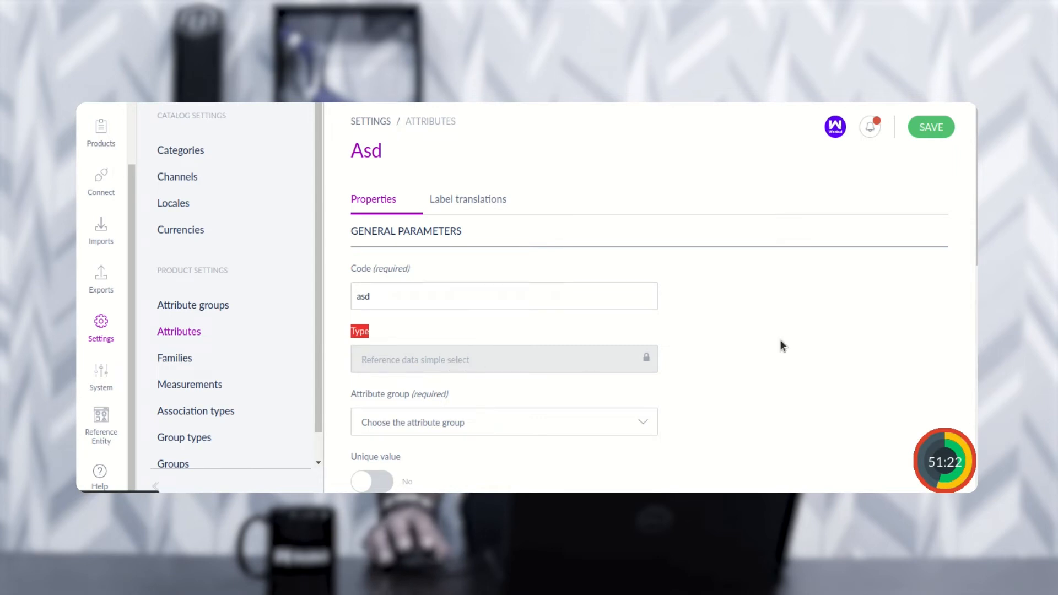
pyautogui.scroll(-2, 496, 341)
pyautogui.click(447, 345)
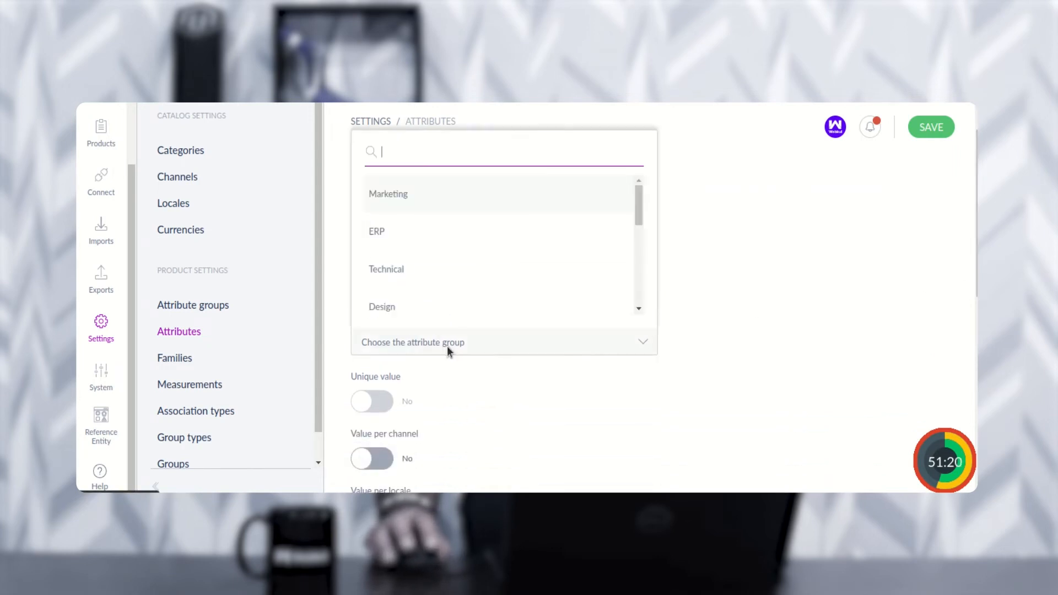
pyautogui.moveTo(638, 198); pyautogui.dragTo(634, 249)
pyautogui.click(418, 263)
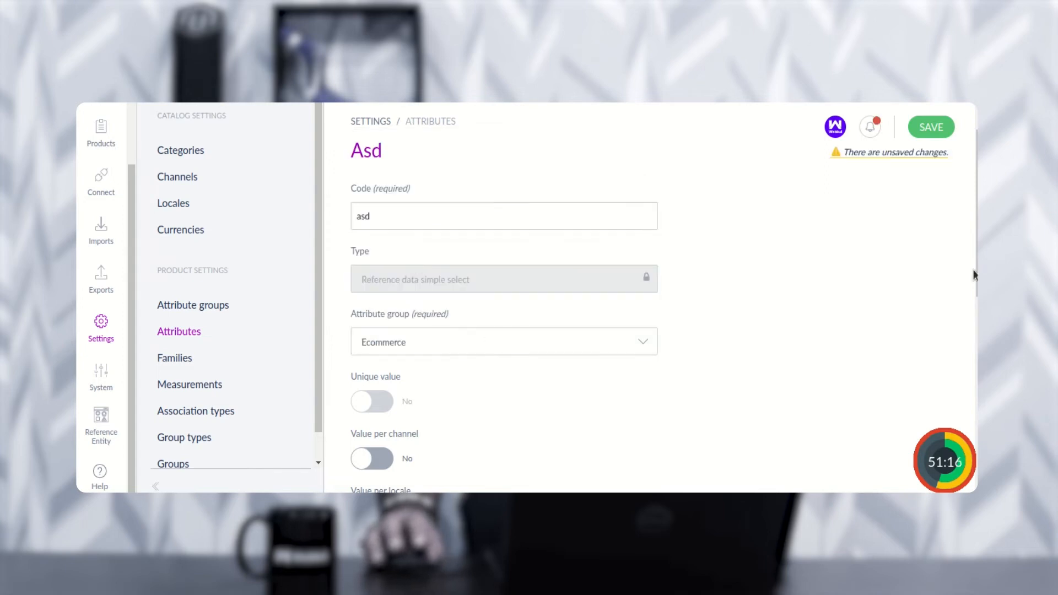
# Step: Set the asd attribute's reference data type to application_simple and save the attribute
pyautogui.scroll(-3, 959, 291)
pyautogui.scroll(-6, 665, 335)
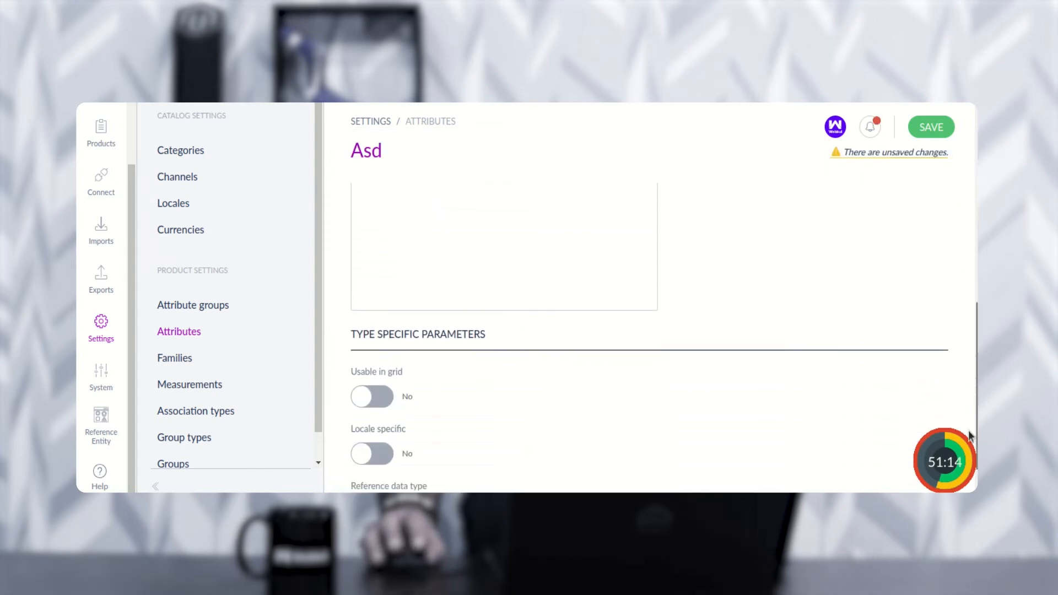
pyautogui.moveTo(377, 423); pyautogui.dragTo(421, 428)
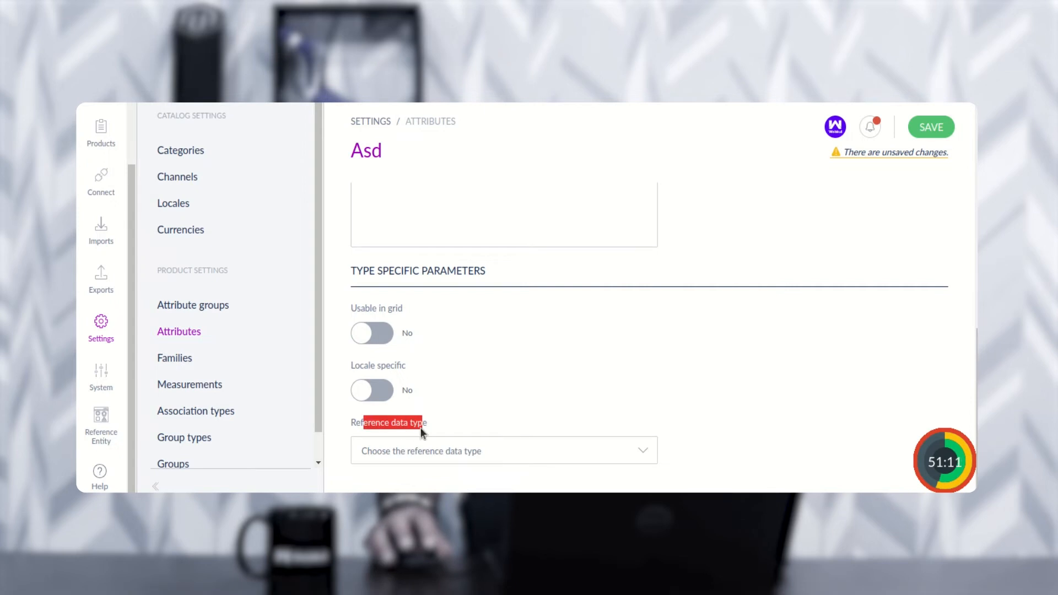
pyautogui.click(449, 460)
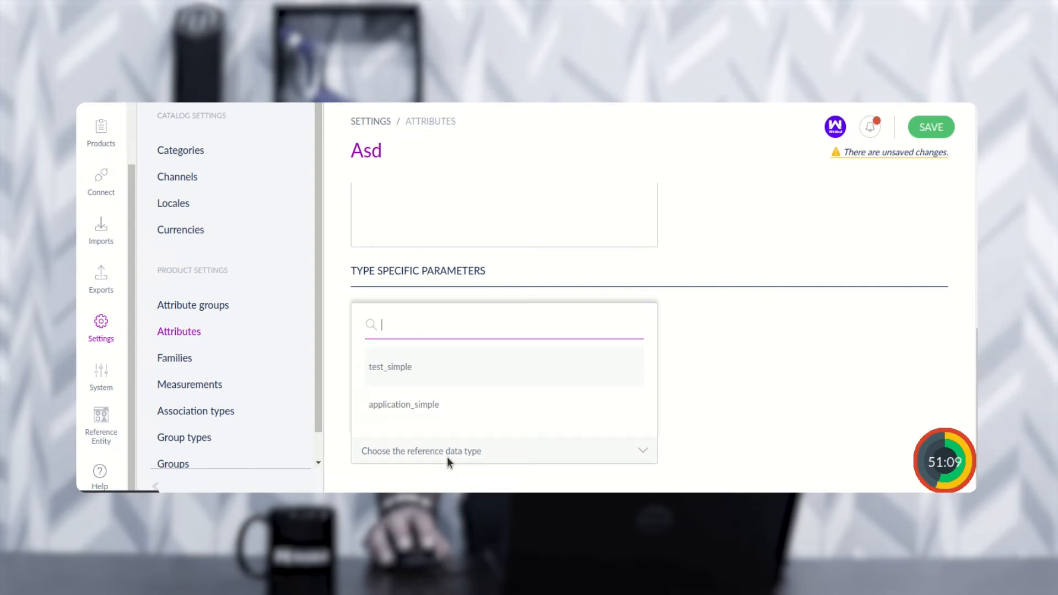
pyautogui.click(395, 409)
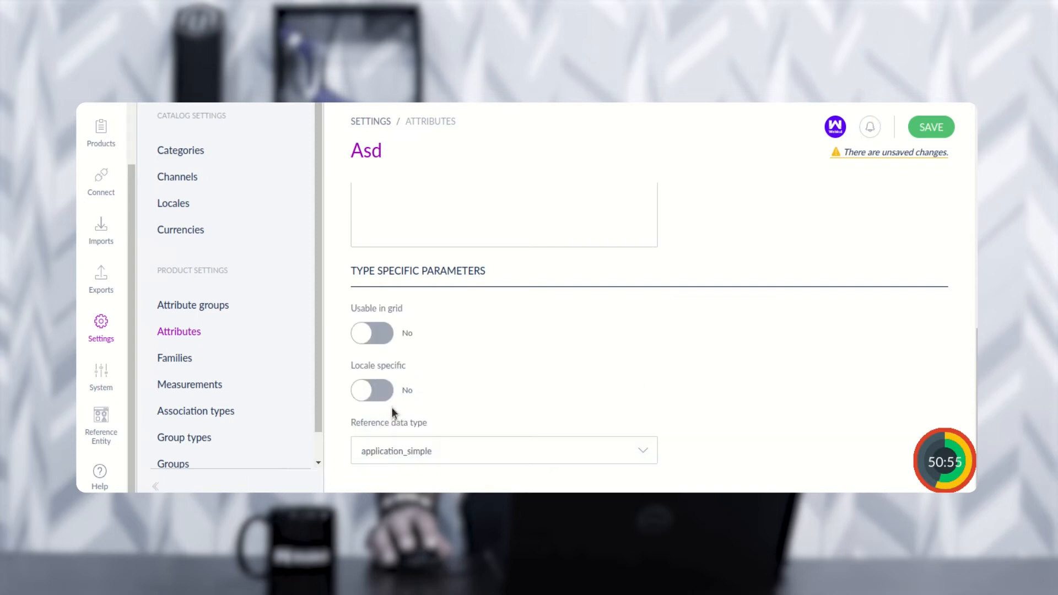
pyautogui.click(931, 129)
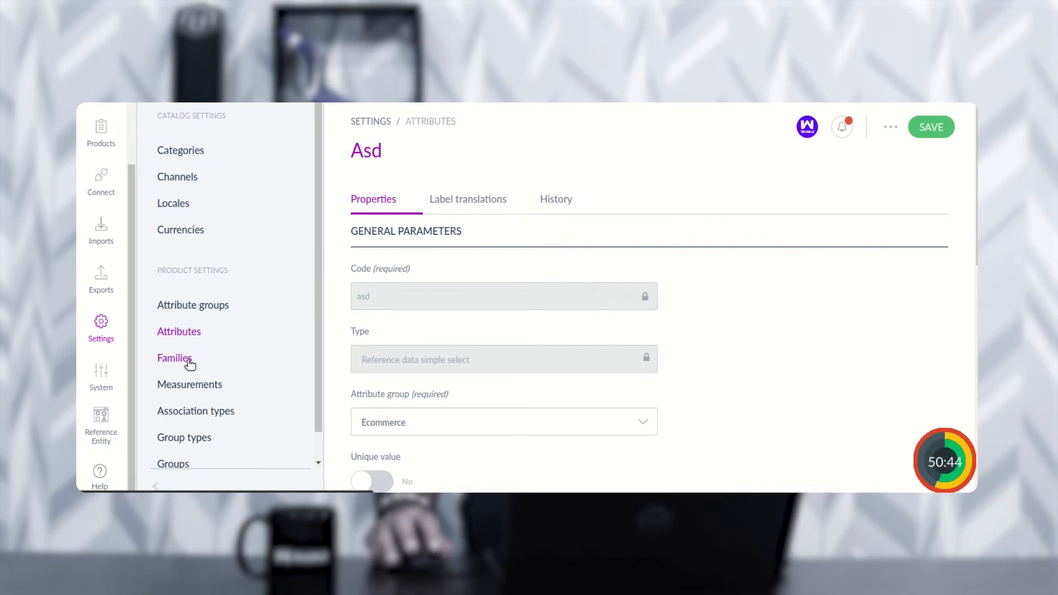
# Step: Open the Accessories family and look through its assigned attributes
pyautogui.click(175, 358)
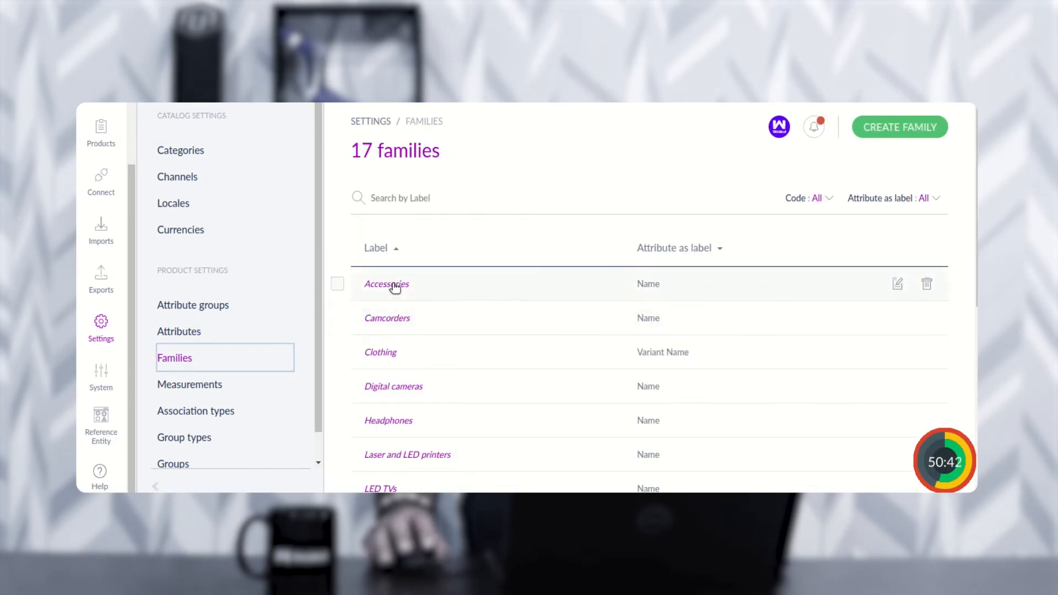
pyautogui.click(393, 285)
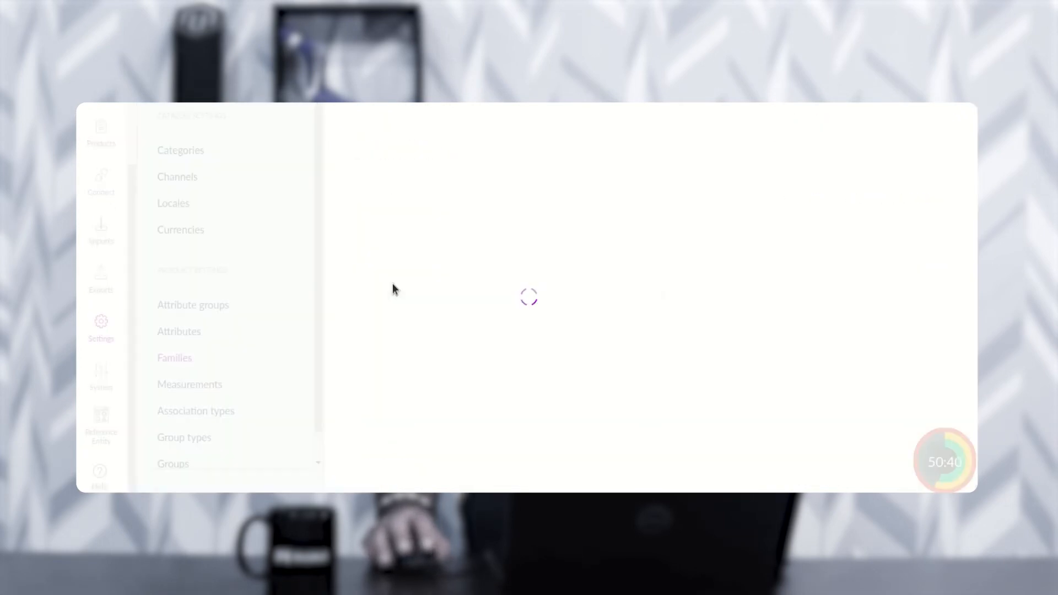
pyautogui.click(465, 206)
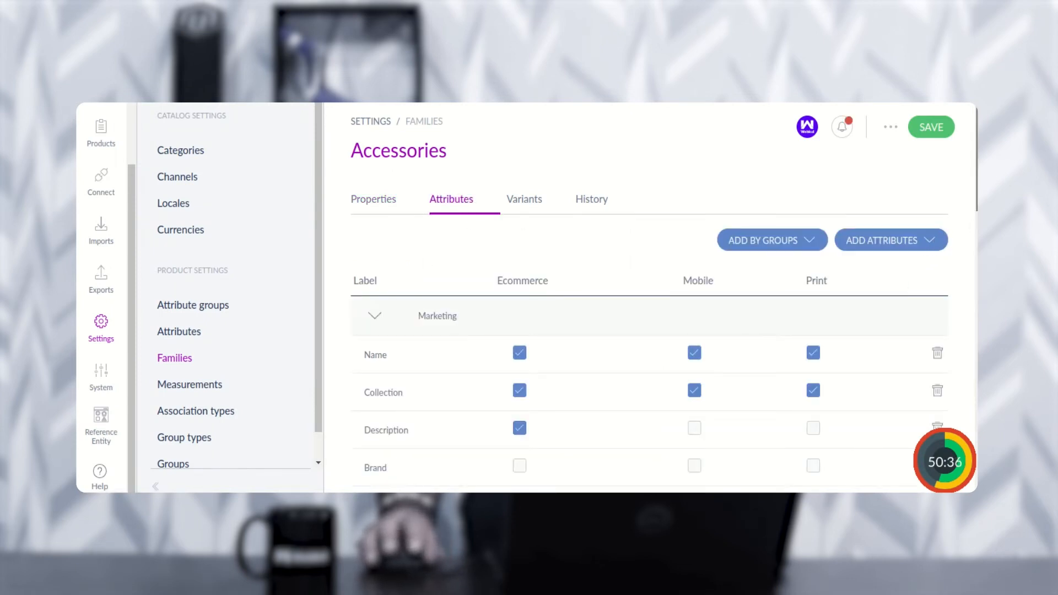
pyautogui.scroll(-7, 650, 352)
pyautogui.scroll(-6, 649, 336)
pyautogui.scroll(-3, 649, 336)
pyautogui.scroll(16, 953, 229)
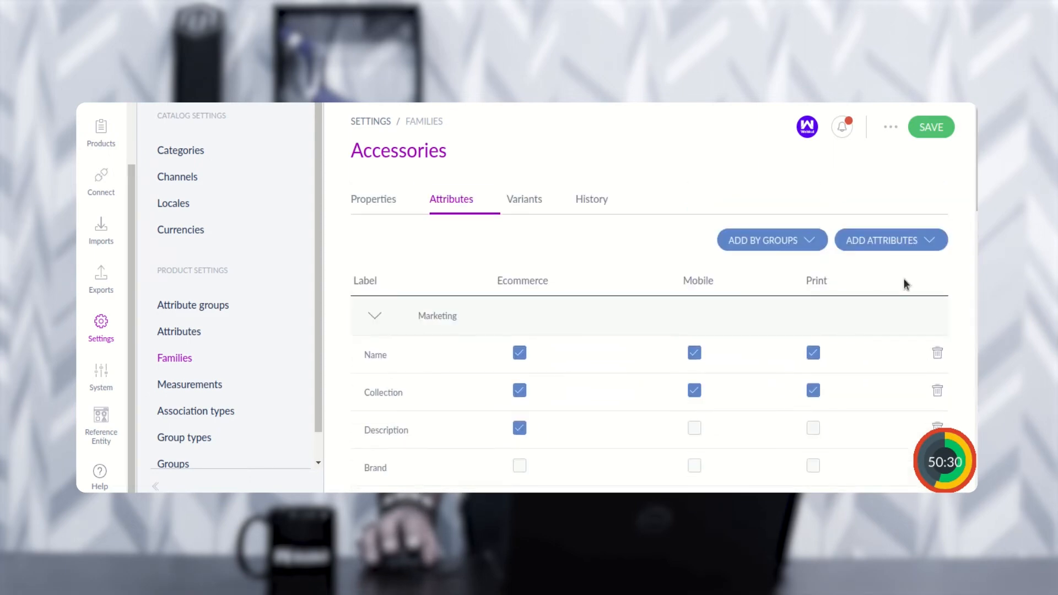
# Step: Add the asd attribute to the Accessories family, check it under the Ecommerce group, and save the family
pyautogui.click(925, 243)
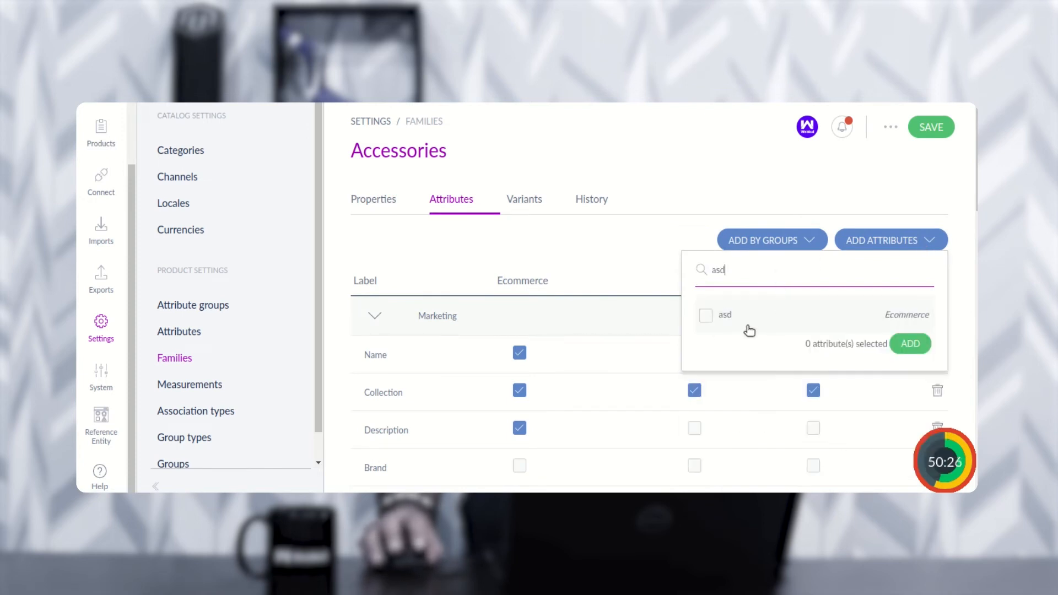
pyautogui.click(705, 315)
pyautogui.click(910, 344)
pyautogui.scroll(-5, 650, 336)
pyautogui.scroll(-8, 650, 336)
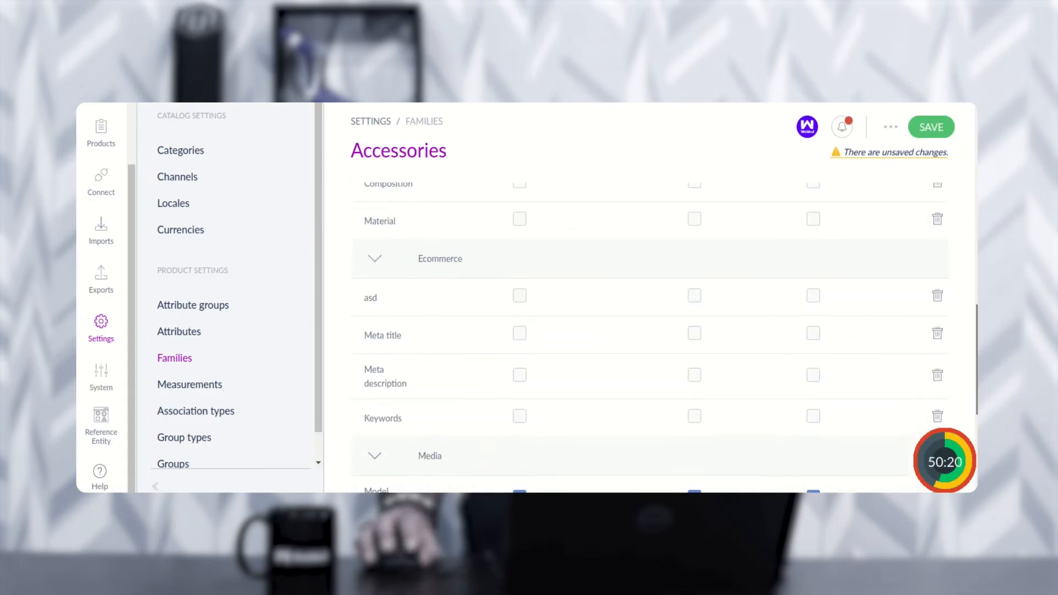
pyautogui.click(462, 262)
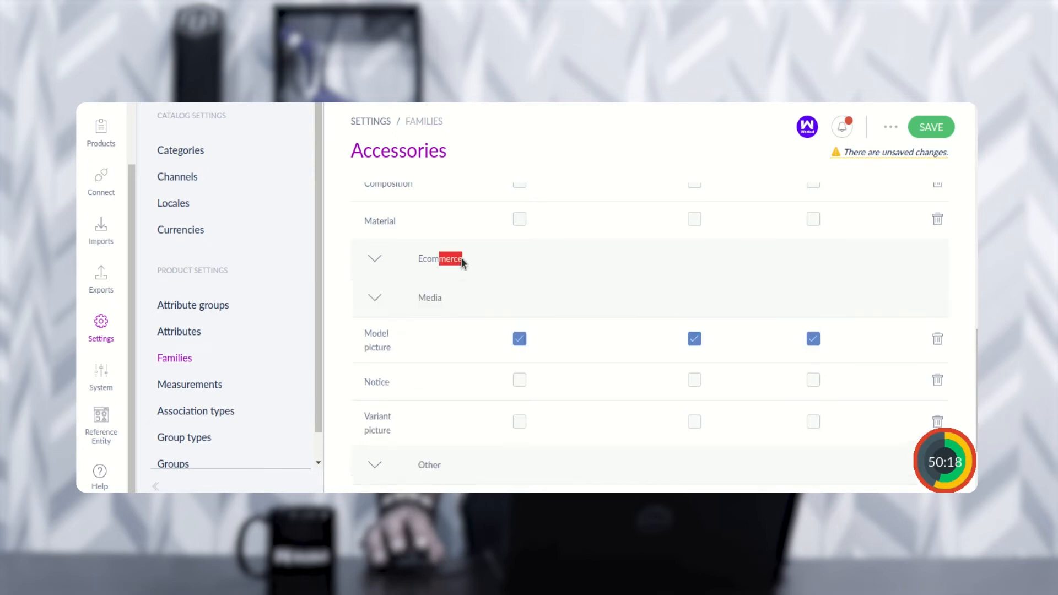
pyautogui.click(373, 261)
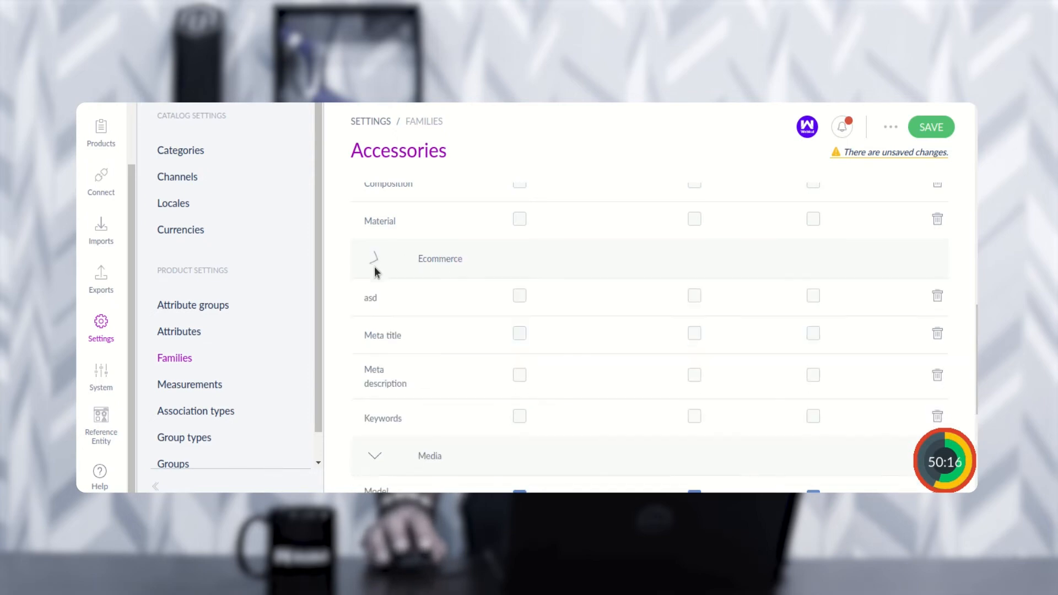
pyautogui.click(932, 128)
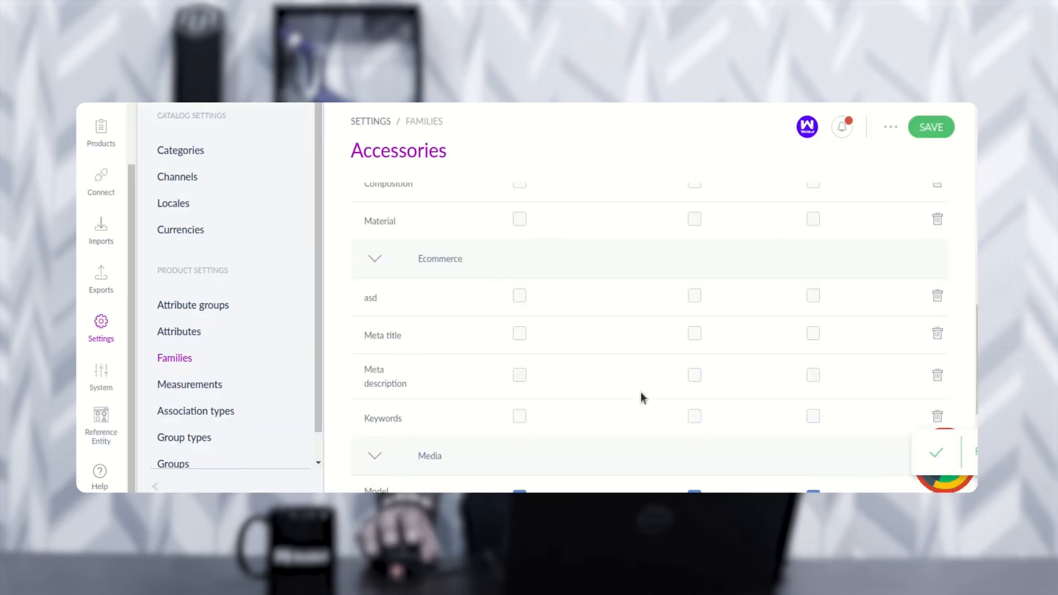
# Step: Create a reference data multi select attribute with the label and code dsa
pyautogui.click(184, 333)
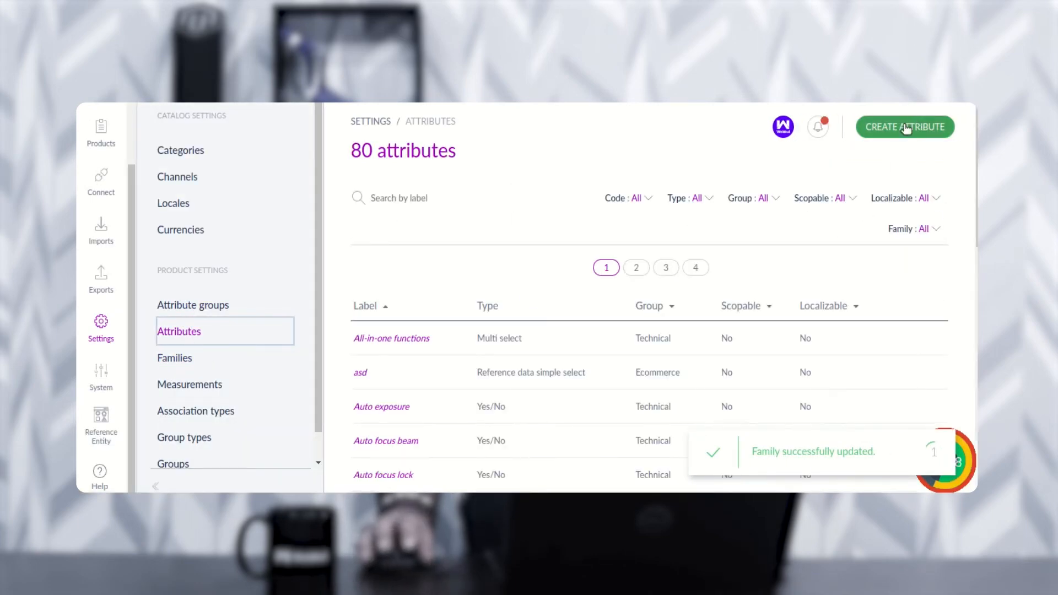
pyautogui.click(905, 128)
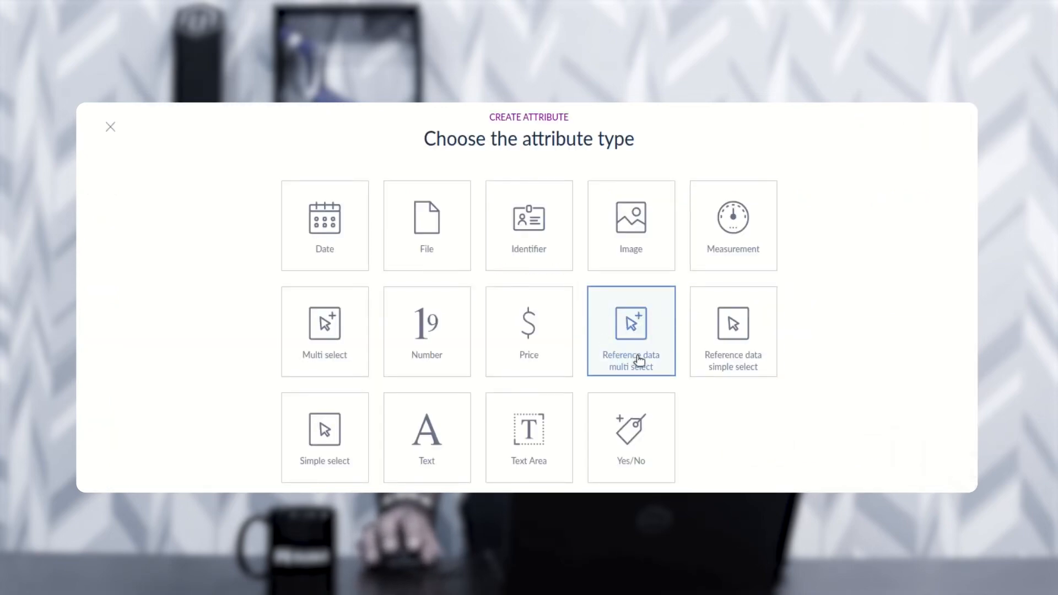
pyautogui.click(642, 334)
pyautogui.click(556, 272)
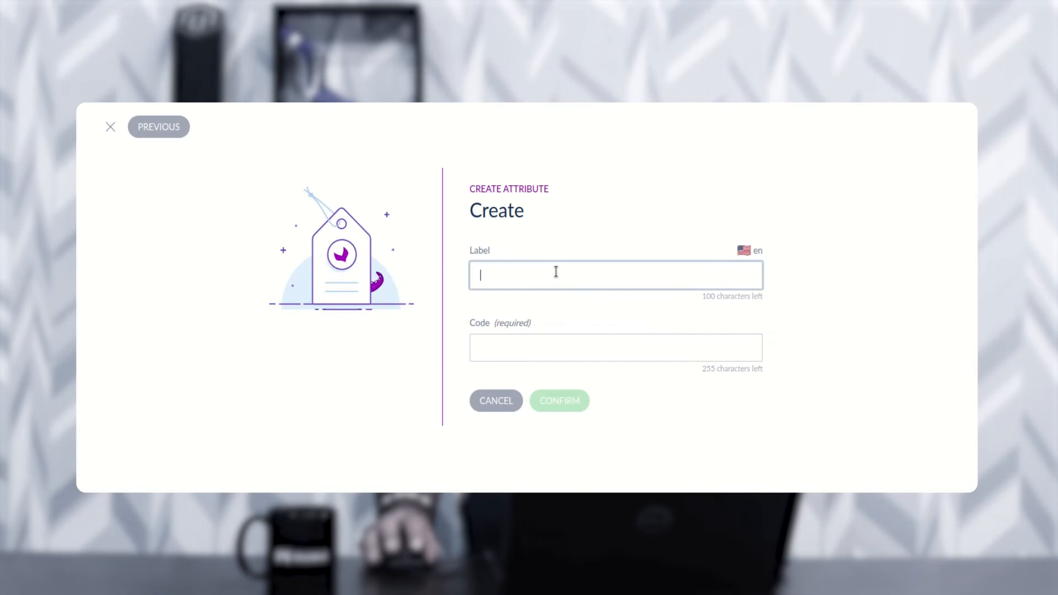
pyautogui.write('dsa')
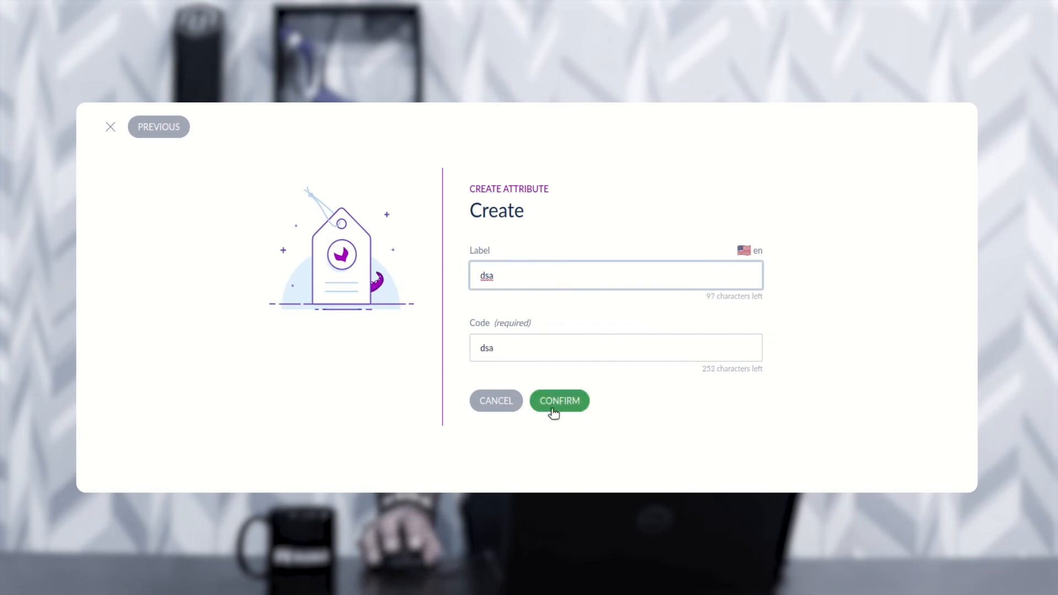
pyautogui.click(556, 405)
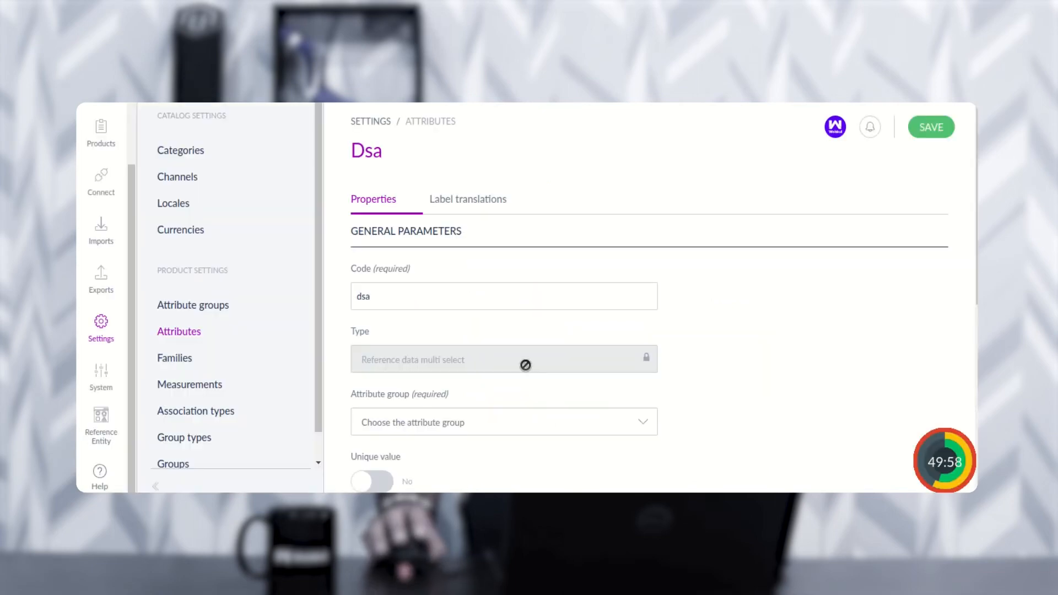
# Step: Assign the dsa attribute to the Ecommerce attribute group
pyautogui.scroll(-2, 342, 226)
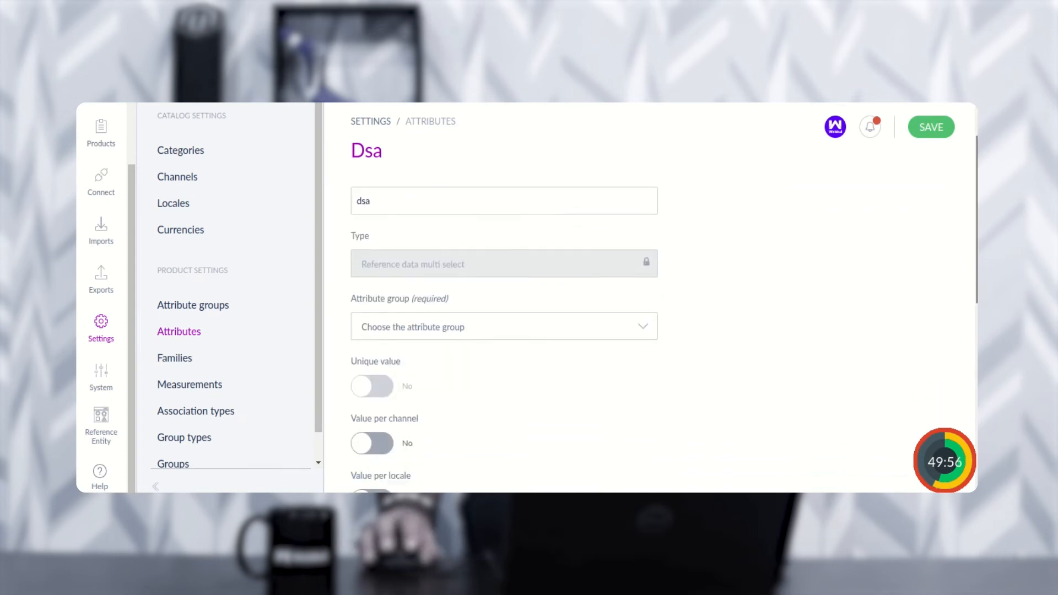
pyautogui.moveTo(351, 236); pyautogui.dragTo(371, 236)
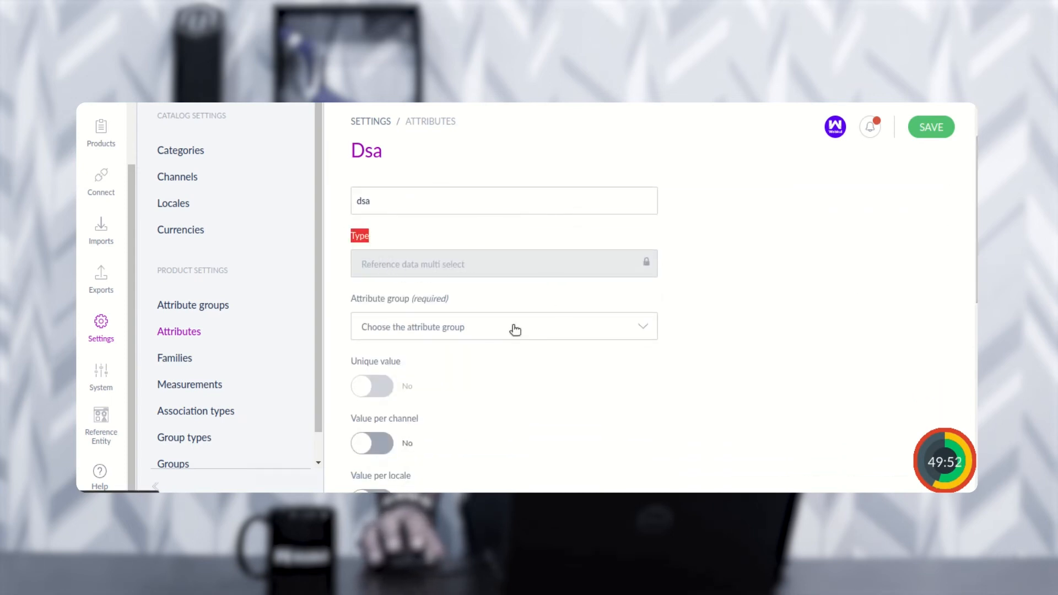
pyautogui.click(472, 333)
pyautogui.moveTo(637, 195); pyautogui.dragTo(639, 236)
pyautogui.click(545, 259)
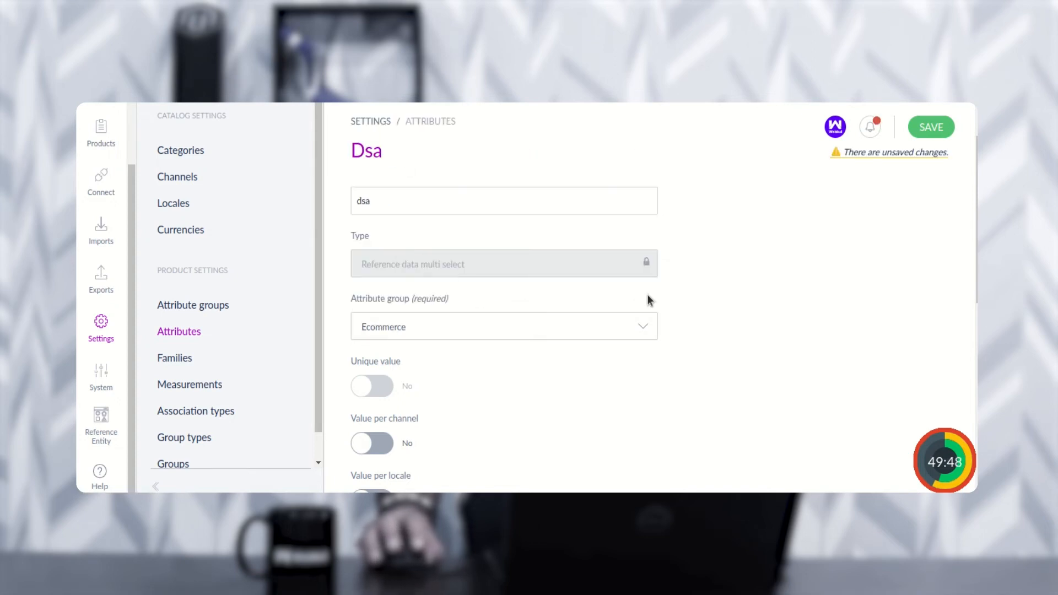
# Step: Set the dsa attribute's reference data type to application_multiple and save the attribute
pyautogui.scroll(-4, 852, 236)
pyautogui.scroll(-5, 853, 236)
pyautogui.moveTo(378, 424); pyautogui.dragTo(428, 426)
pyautogui.click(448, 451)
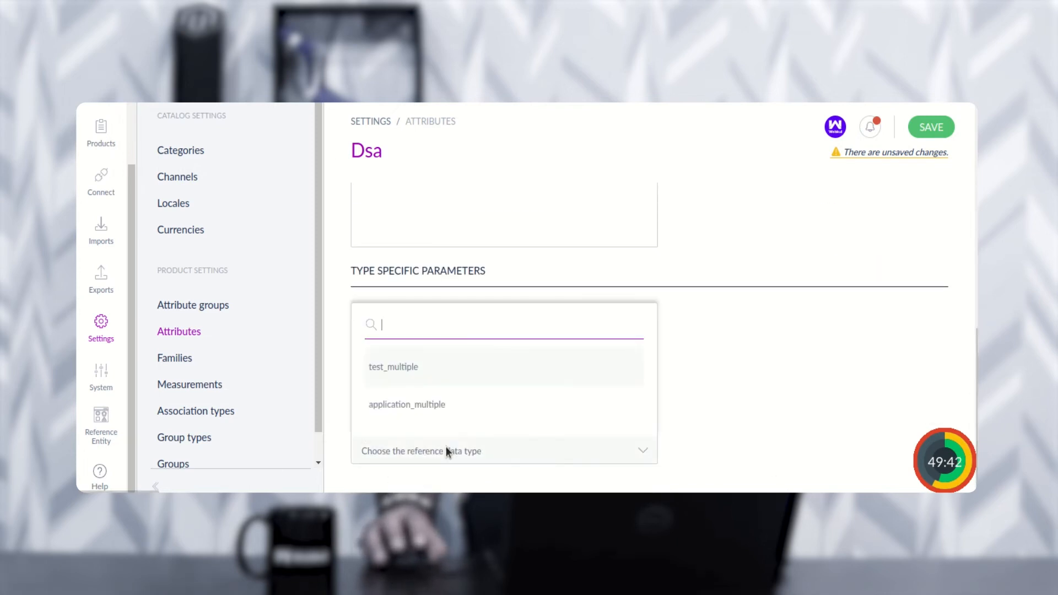
pyautogui.click(395, 407)
pyautogui.click(931, 127)
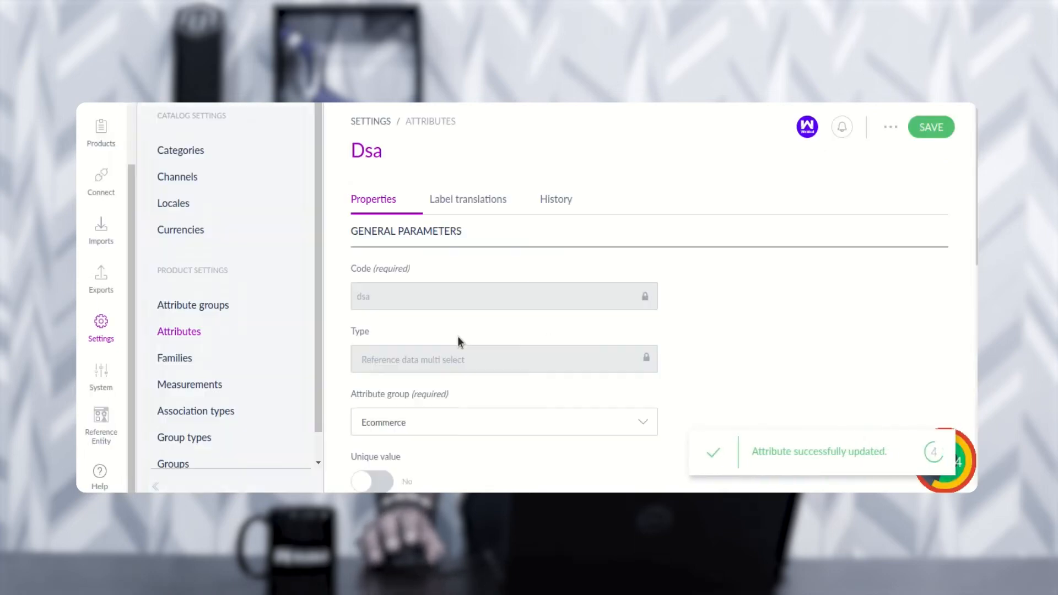
# Step: Add the dsa attribute to the Accessories family, check it under the Ecommerce group, and save the family
pyautogui.click(184, 363)
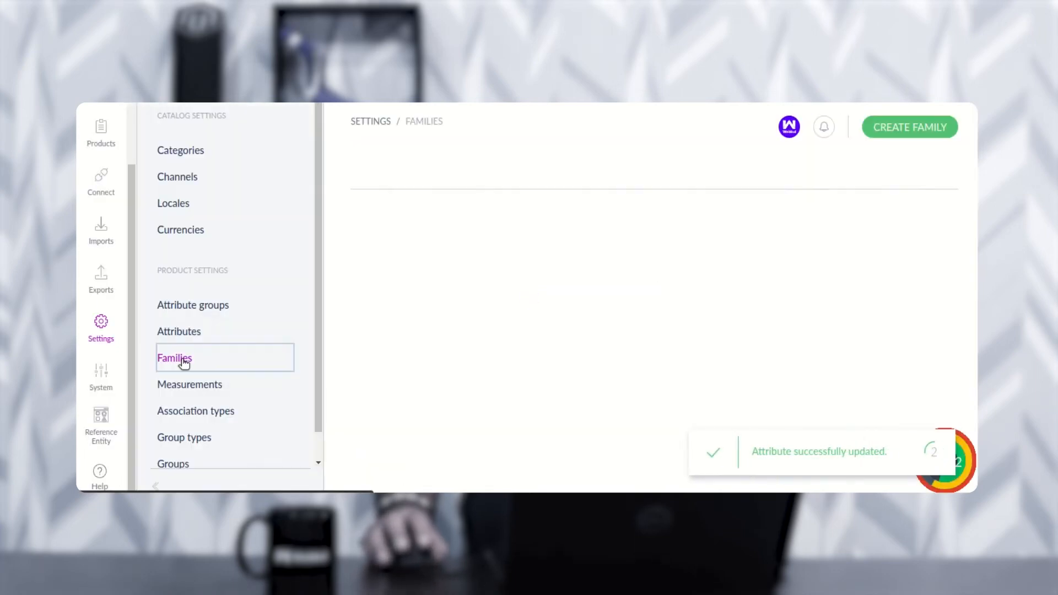
pyautogui.click(402, 285)
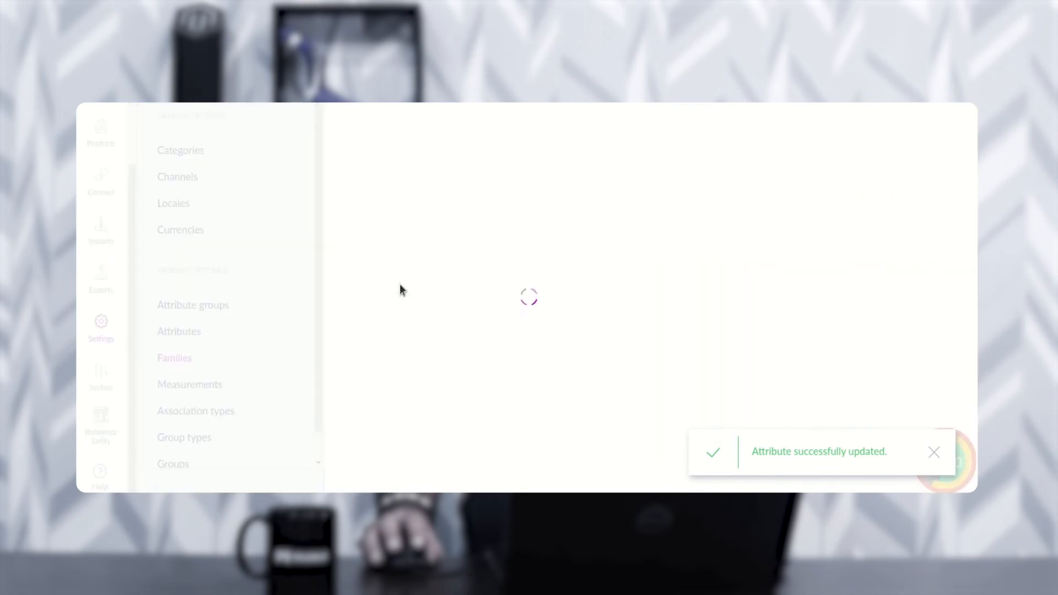
pyautogui.click(463, 201)
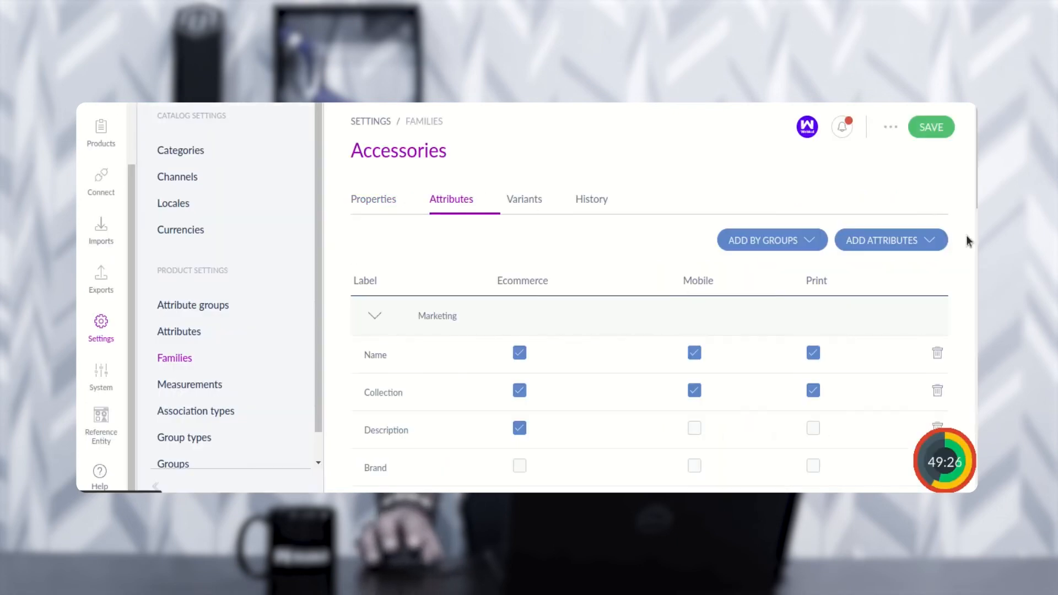
pyautogui.click(904, 242)
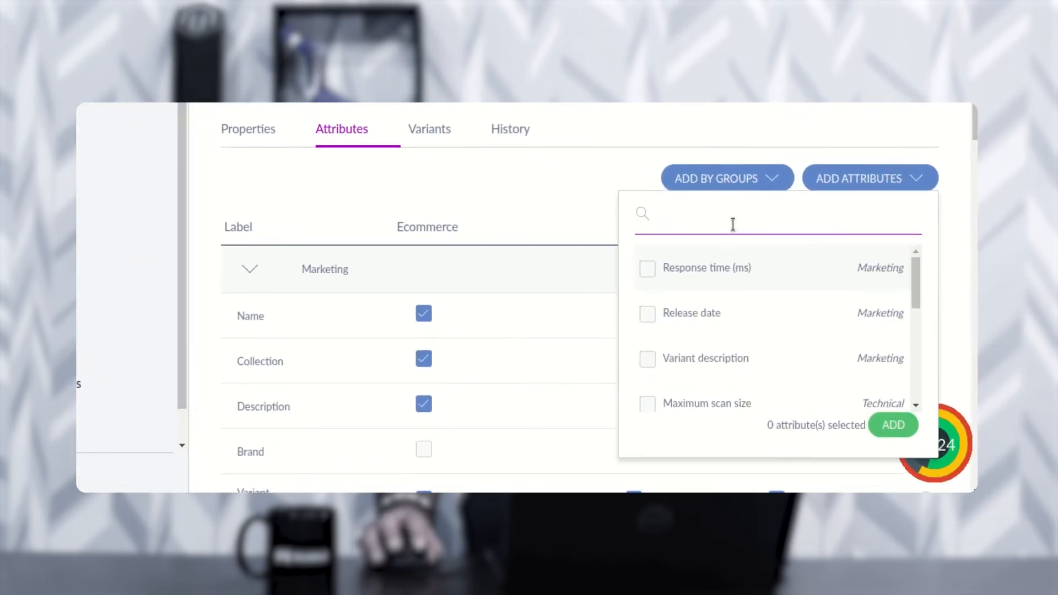
pyautogui.write('dsa')
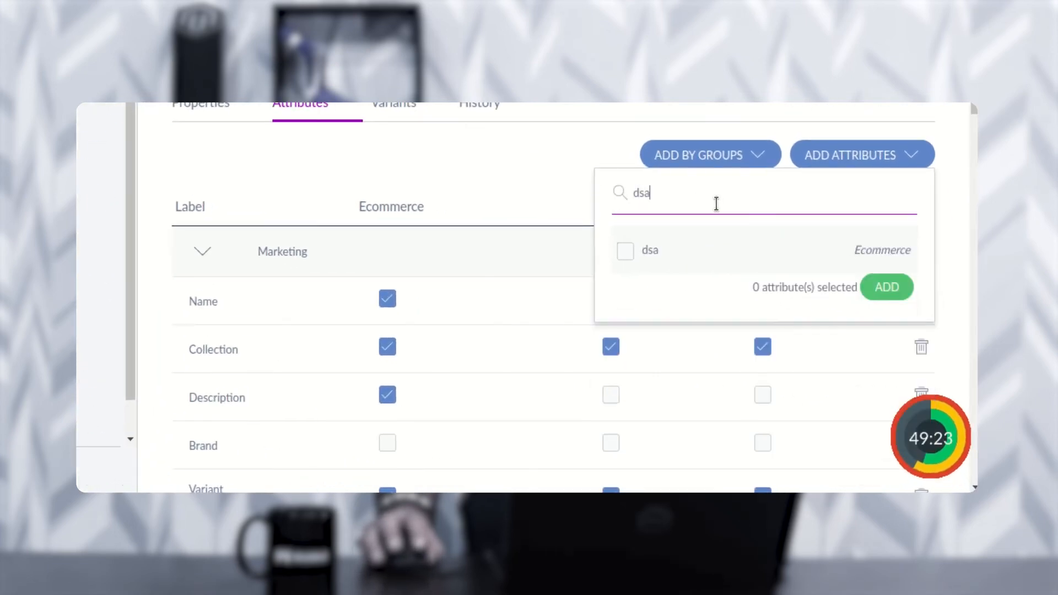
pyautogui.click(627, 253)
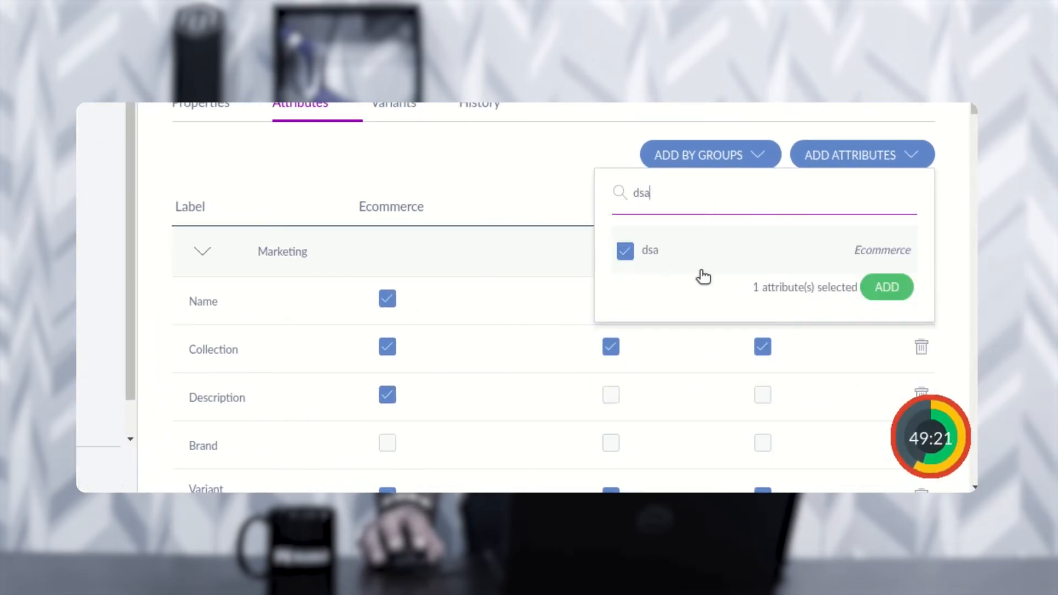
pyautogui.click(887, 287)
pyautogui.scroll(-5, 552, 298)
pyautogui.scroll(-10, 558, 374)
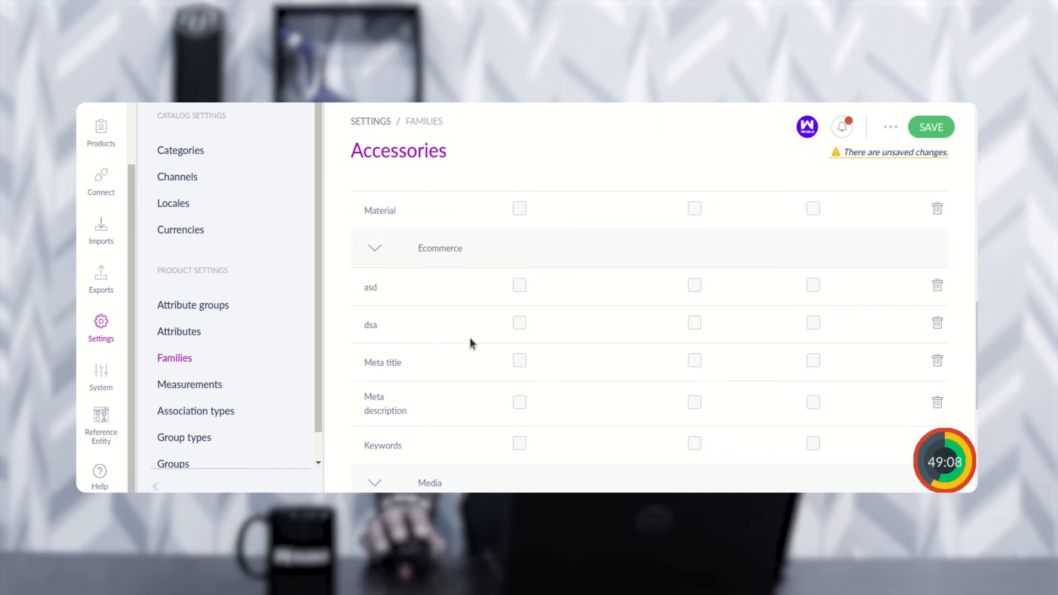
pyautogui.click(931, 127)
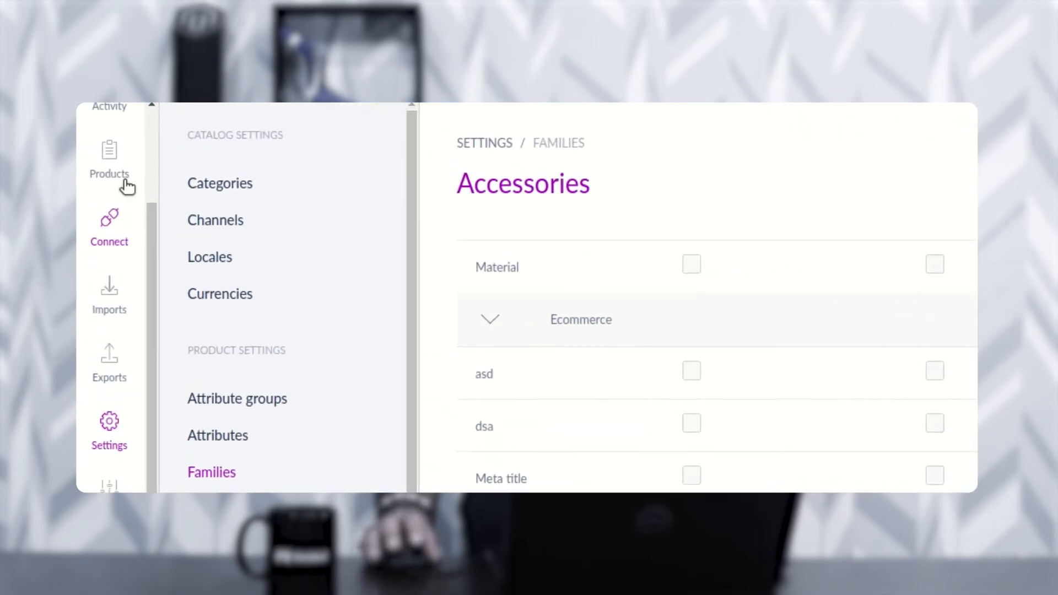
# Step: Open the Braided hat product model and set its Ecommerce attribute asd to "value for the test application"
pyautogui.click(127, 186)
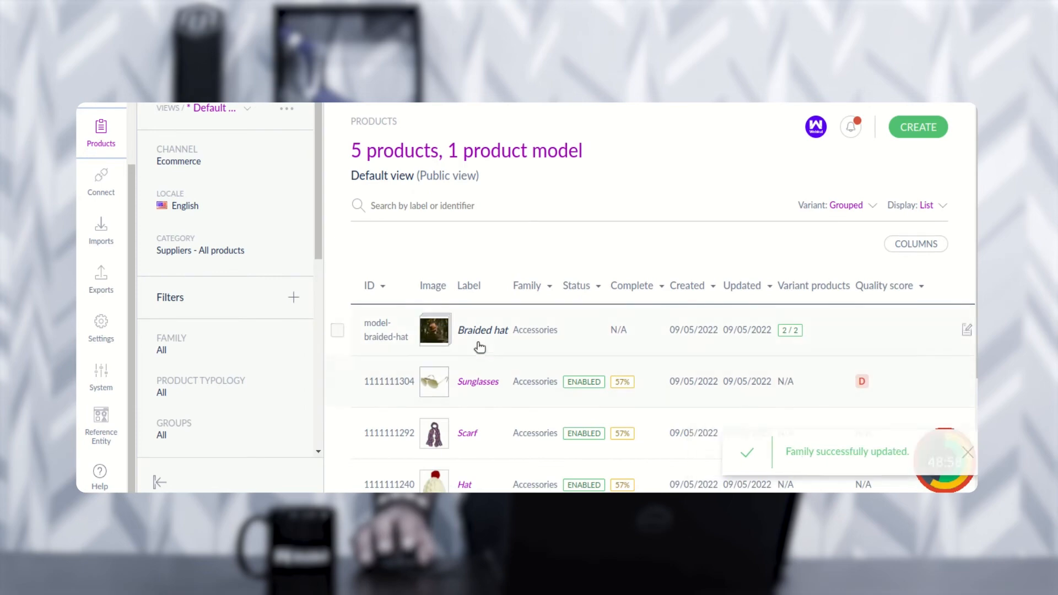
pyautogui.click(485, 331)
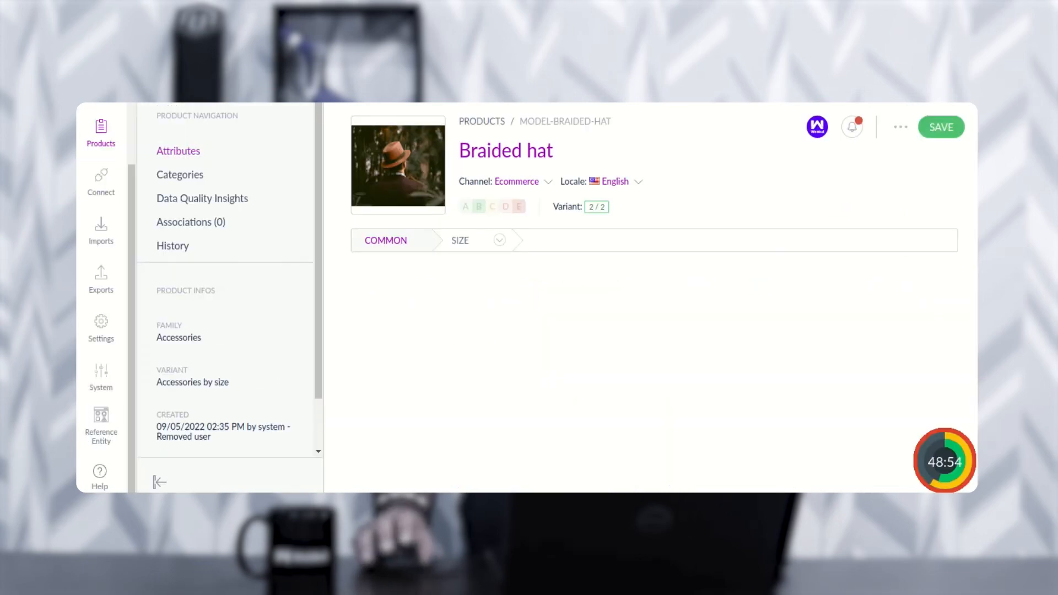
pyautogui.scroll(-7, 650, 397)
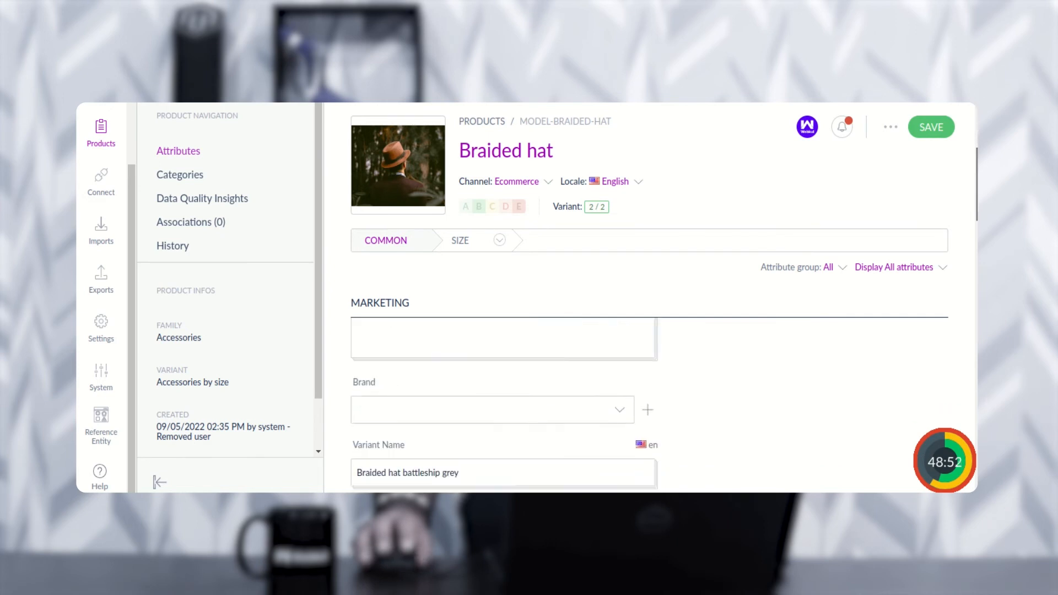
pyautogui.scroll(-5, 650, 396)
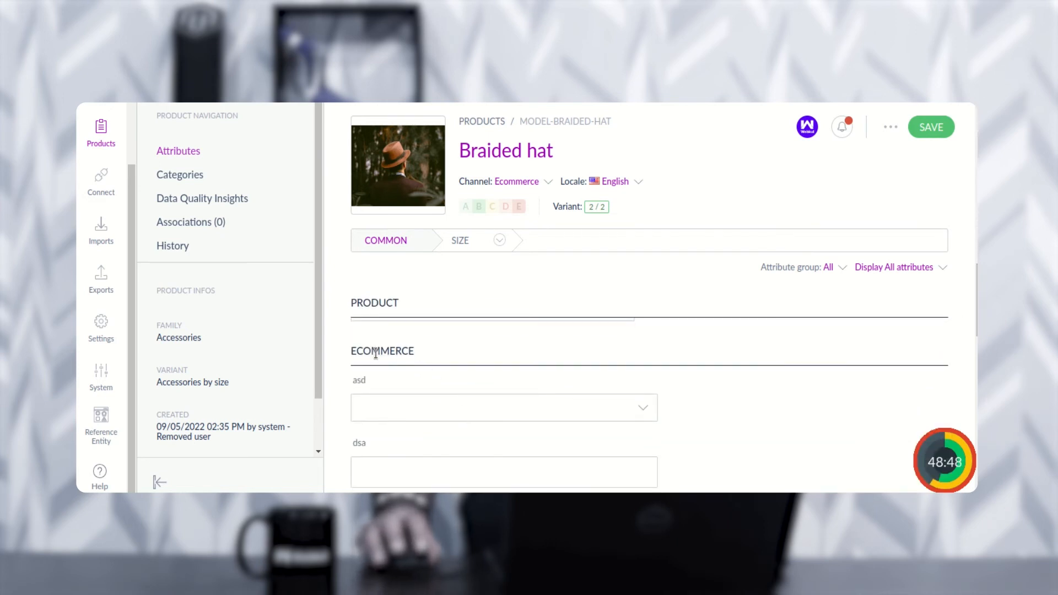
pyautogui.moveTo(371, 352); pyautogui.dragTo(408, 352)
pyautogui.moveTo(352, 382); pyautogui.dragTo(365, 379)
pyautogui.moveTo(353, 444); pyautogui.dragTo(365, 449)
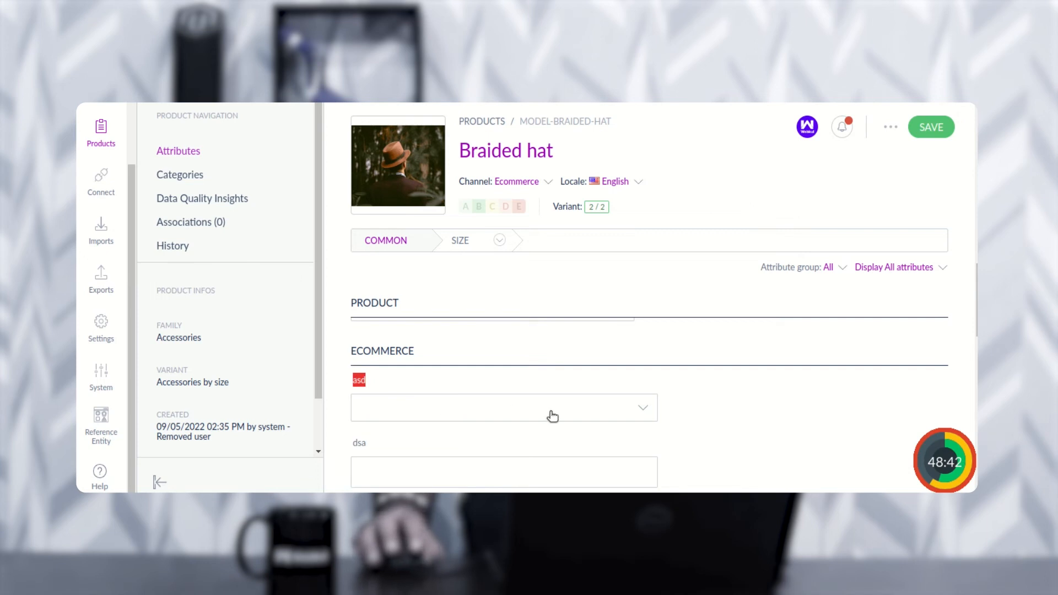
pyautogui.click(643, 414)
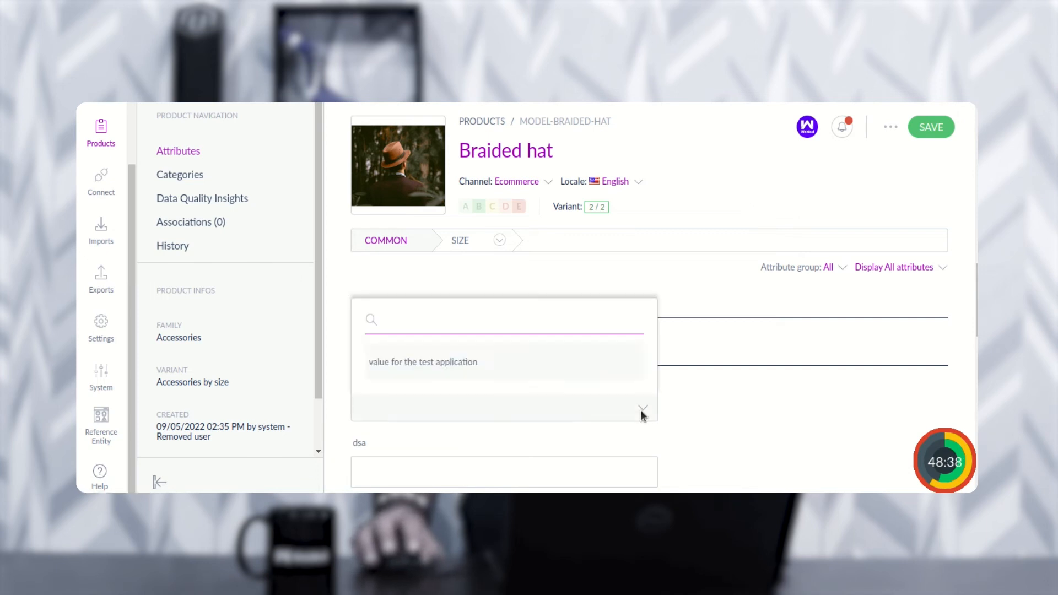
pyautogui.click(414, 364)
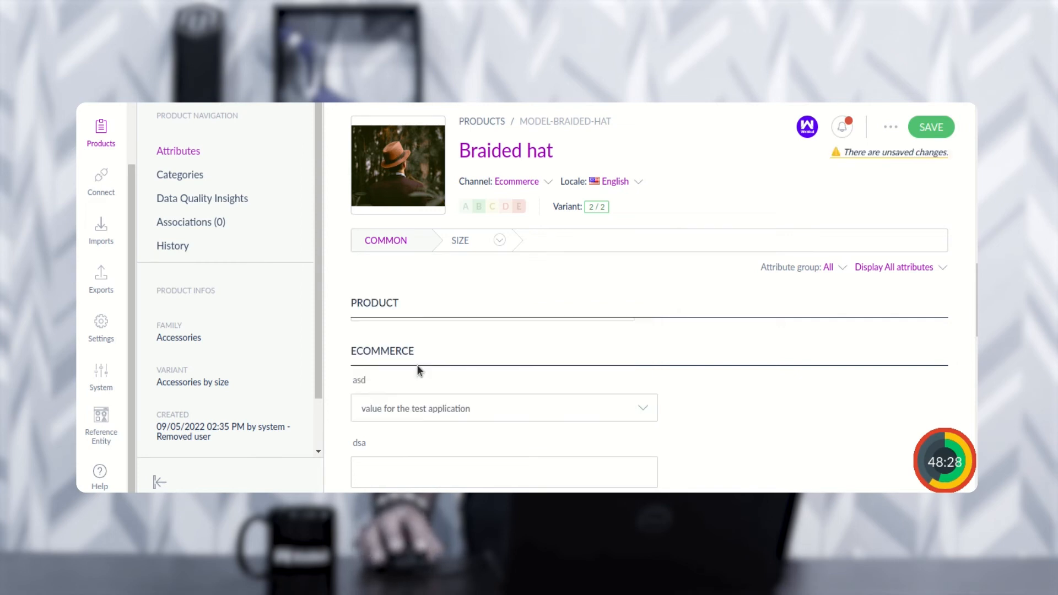
# Step: Add "value for the test application" to the Braided hat's dsa attribute and save the product model
pyautogui.scroll(-1, 447, 427)
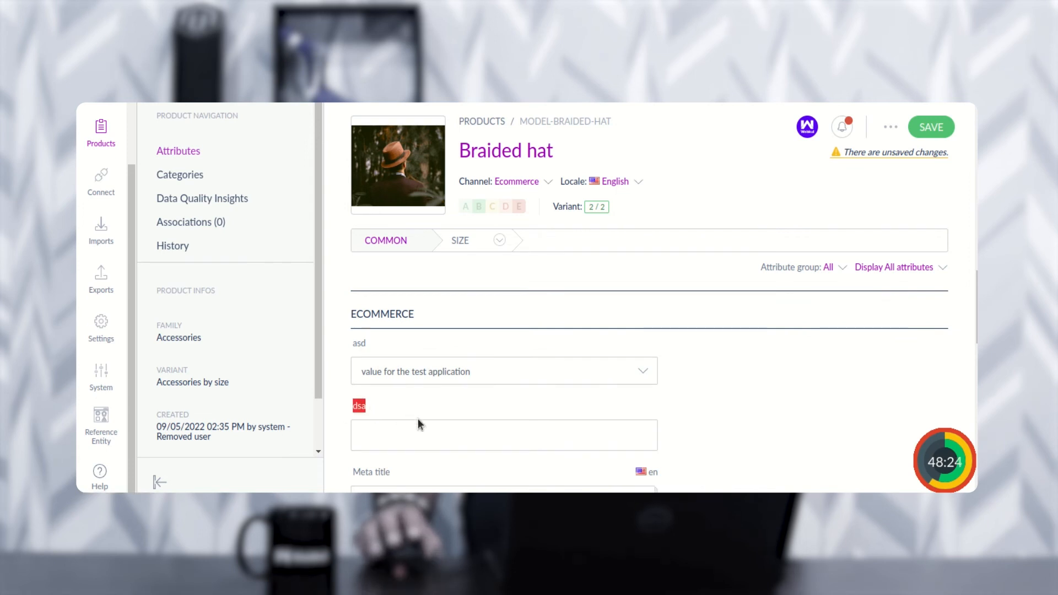
pyautogui.click(451, 434)
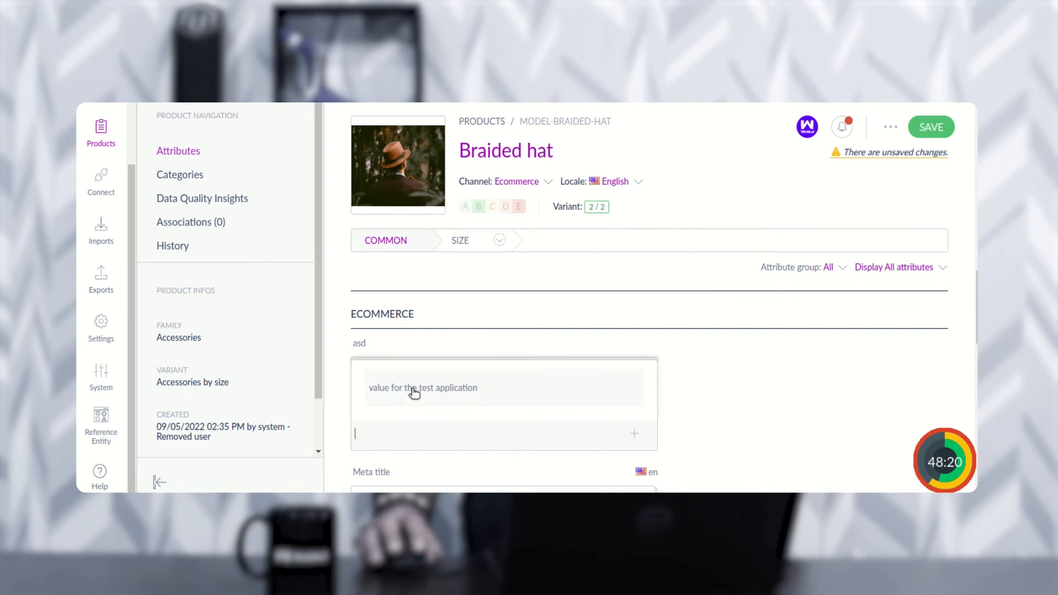
pyautogui.click(414, 392)
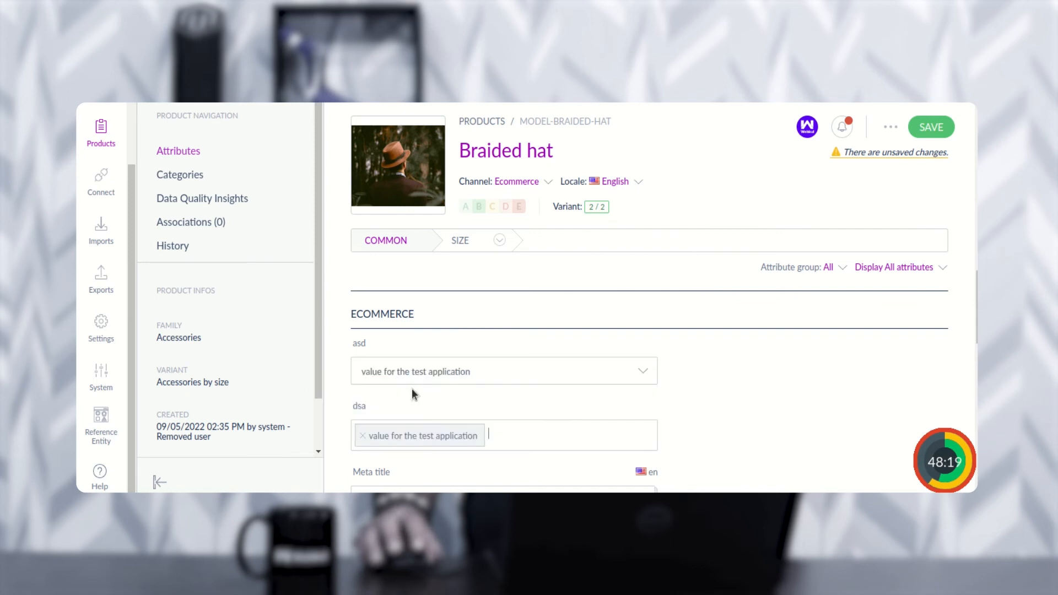
pyautogui.click(511, 435)
pyautogui.click(788, 413)
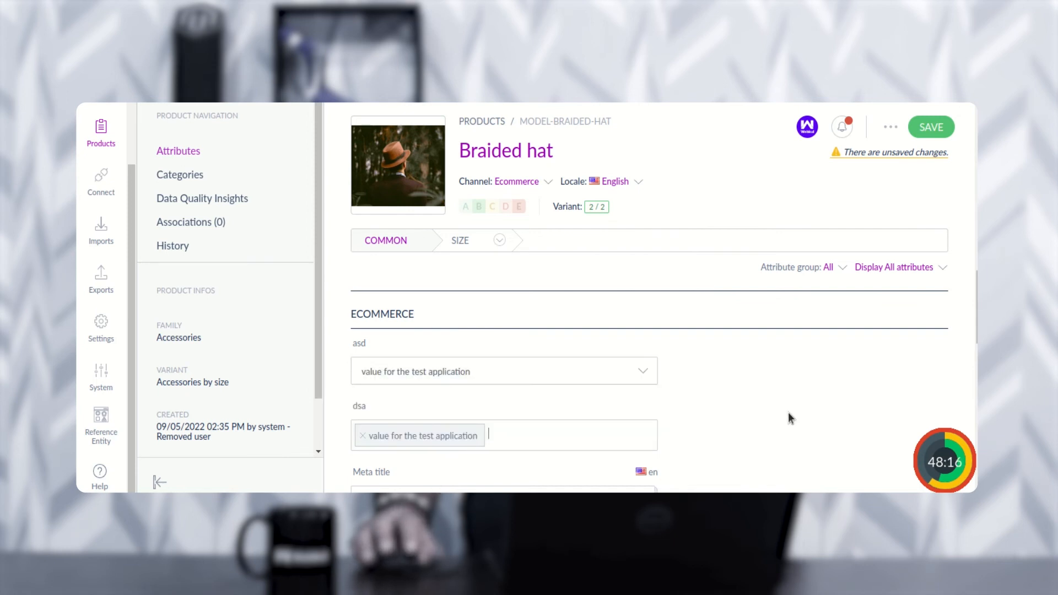
pyautogui.click(937, 126)
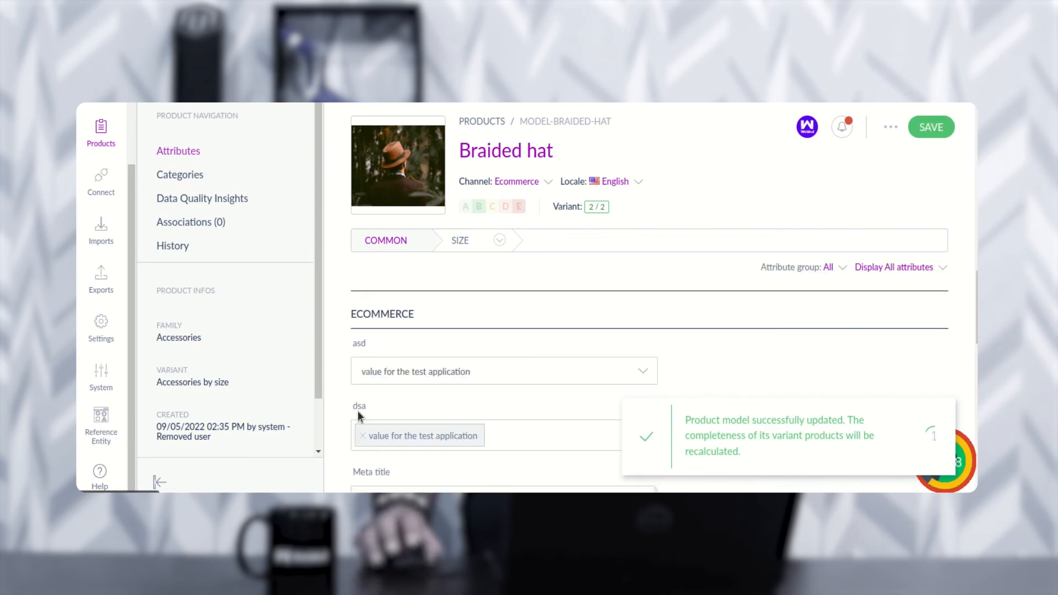
# Step: Check which further options the Braided hat's dsa multi select attribute offers
pyautogui.click(382, 404)
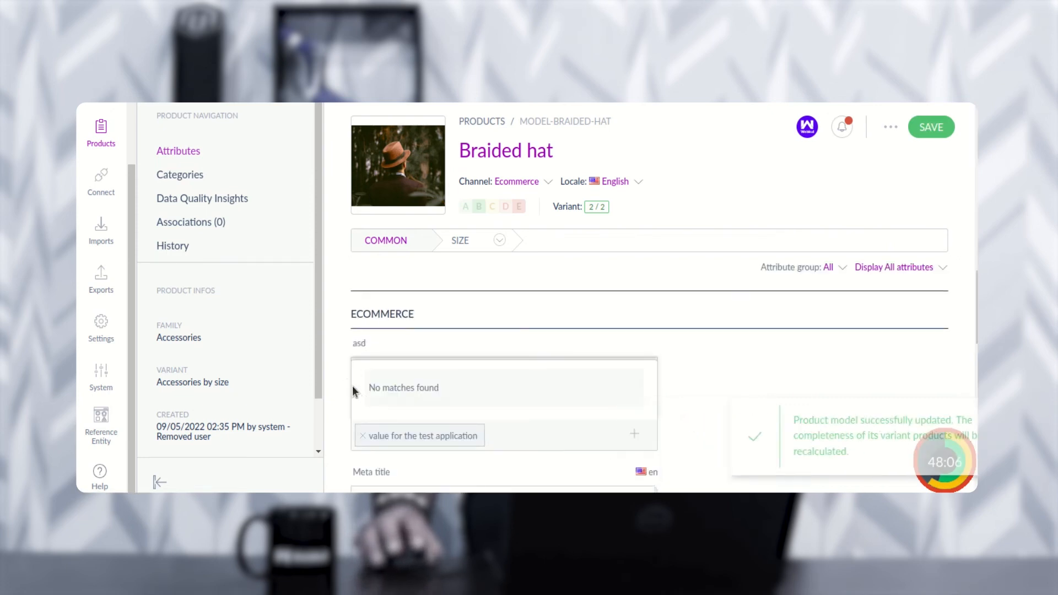
pyautogui.click(334, 369)
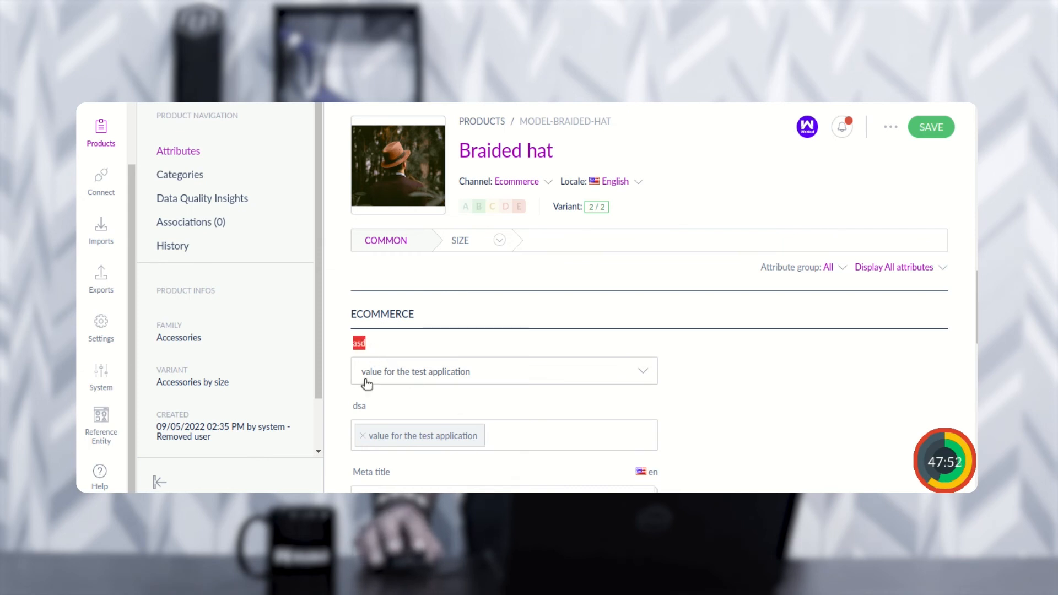
pyautogui.click(507, 435)
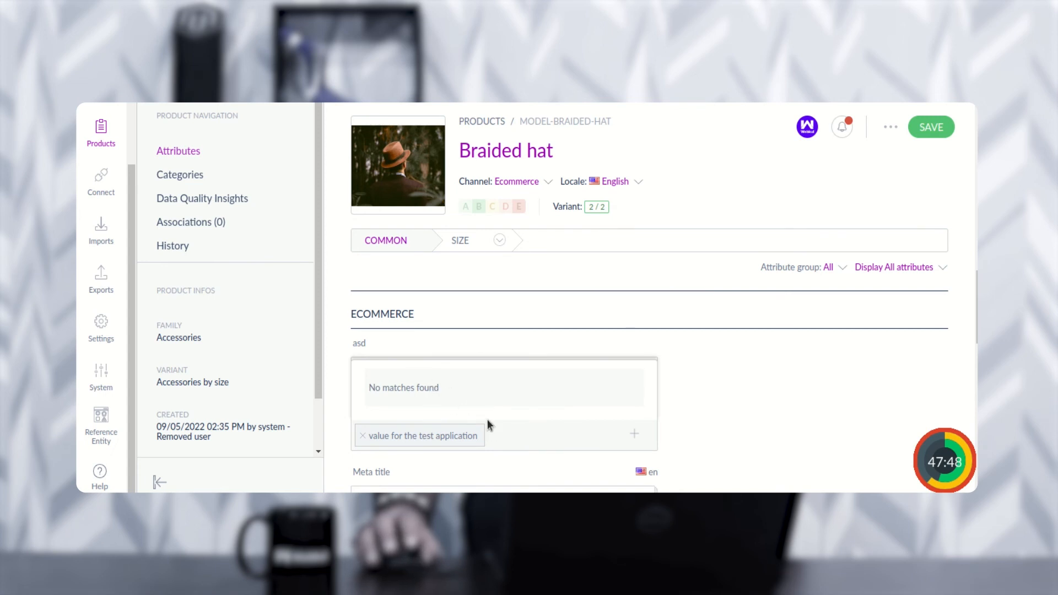
pyautogui.click(762, 390)
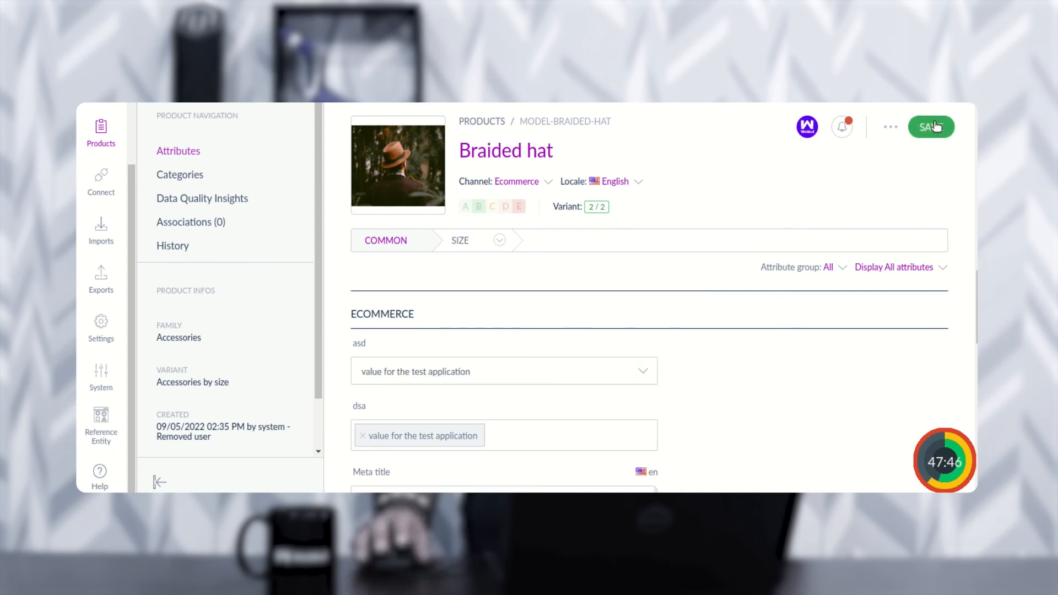
# Step: Open the application reference entity from the entity mapping list and review its fields and field values
pyautogui.click(108, 424)
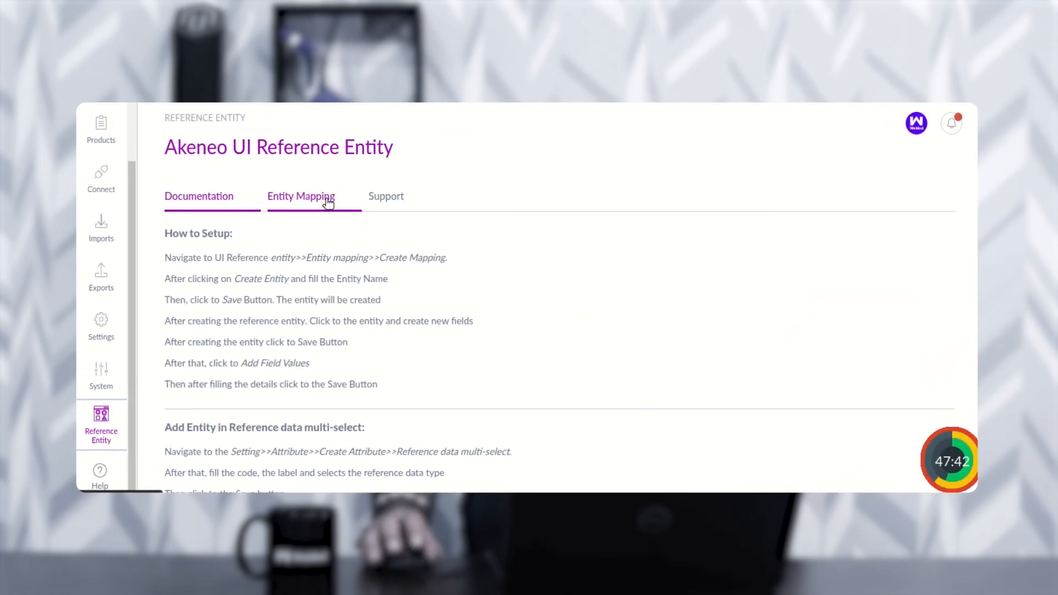
pyautogui.click(322, 209)
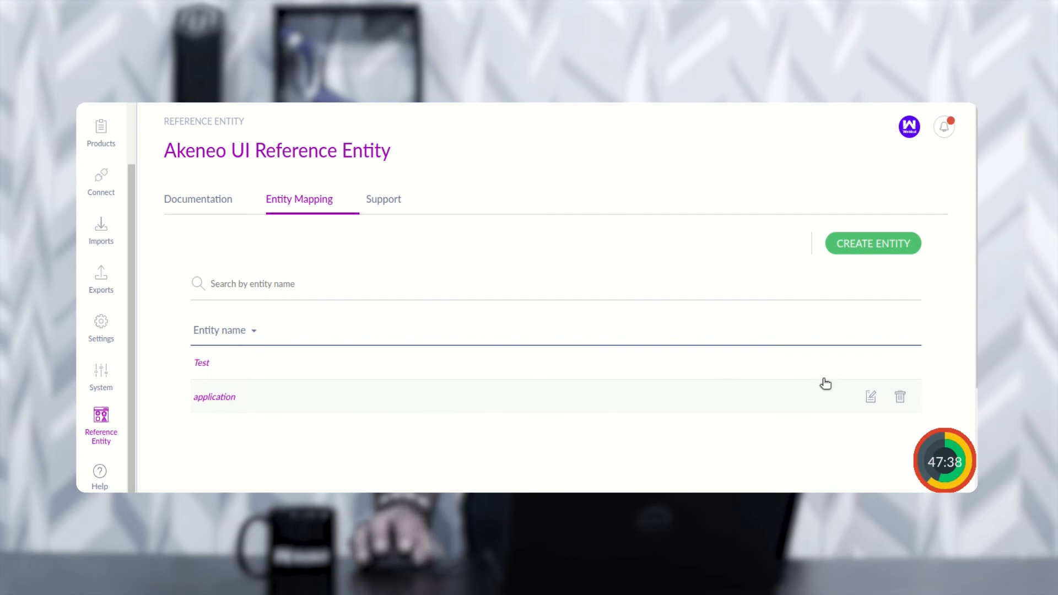
pyautogui.click(872, 399)
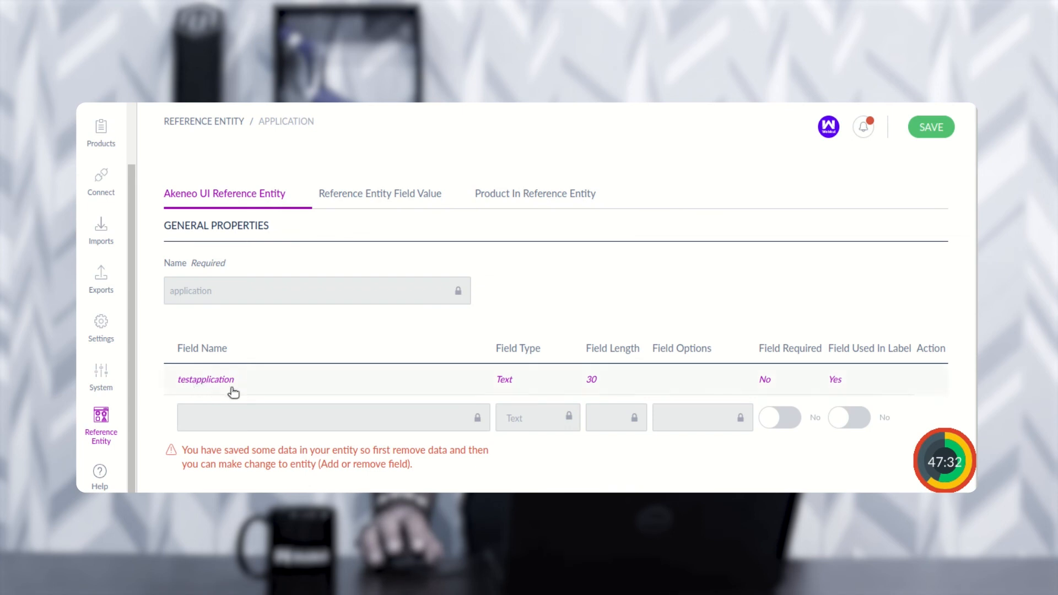
pyautogui.click(415, 197)
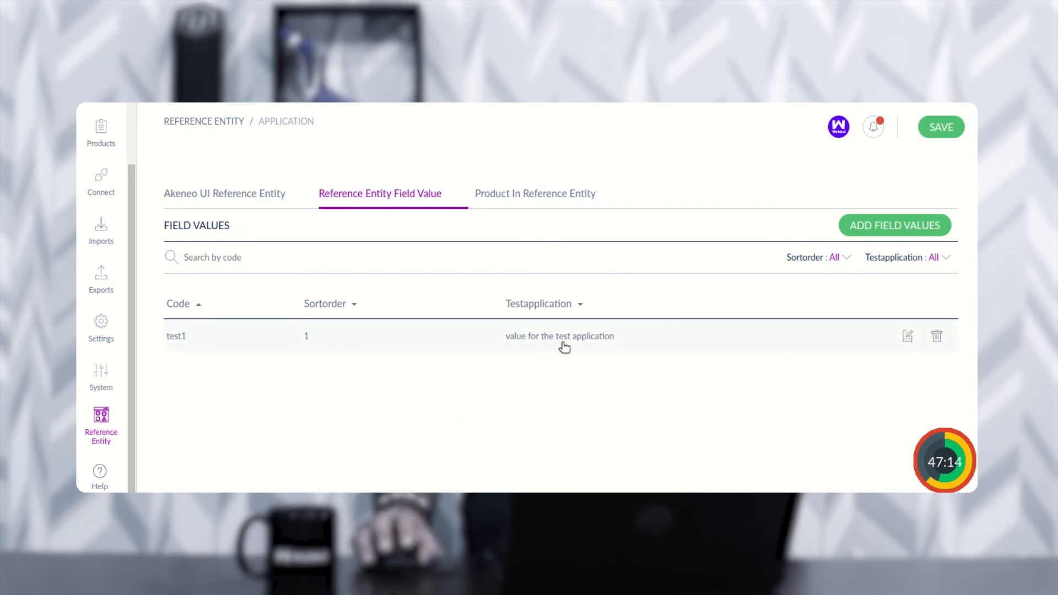
# Step: Examine which products are linked to the application reference entity, checking the In Reference Entity status of the Braided hat
pyautogui.click(537, 202)
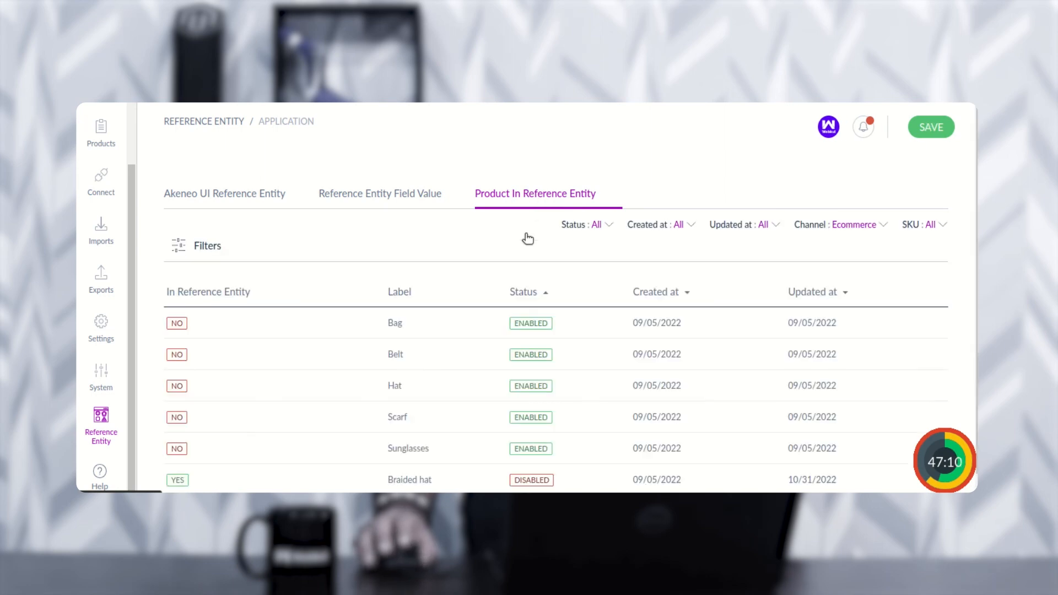
pyautogui.scroll(-1, 292, 386)
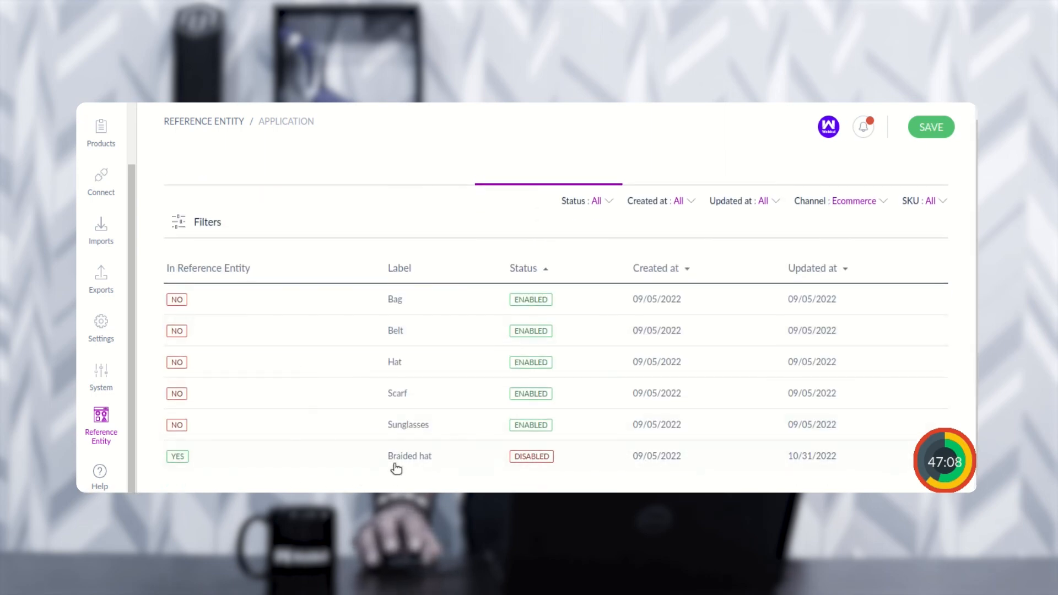
pyautogui.moveTo(169, 270); pyautogui.dragTo(252, 272)
pyautogui.scroll(1, 188, 441)
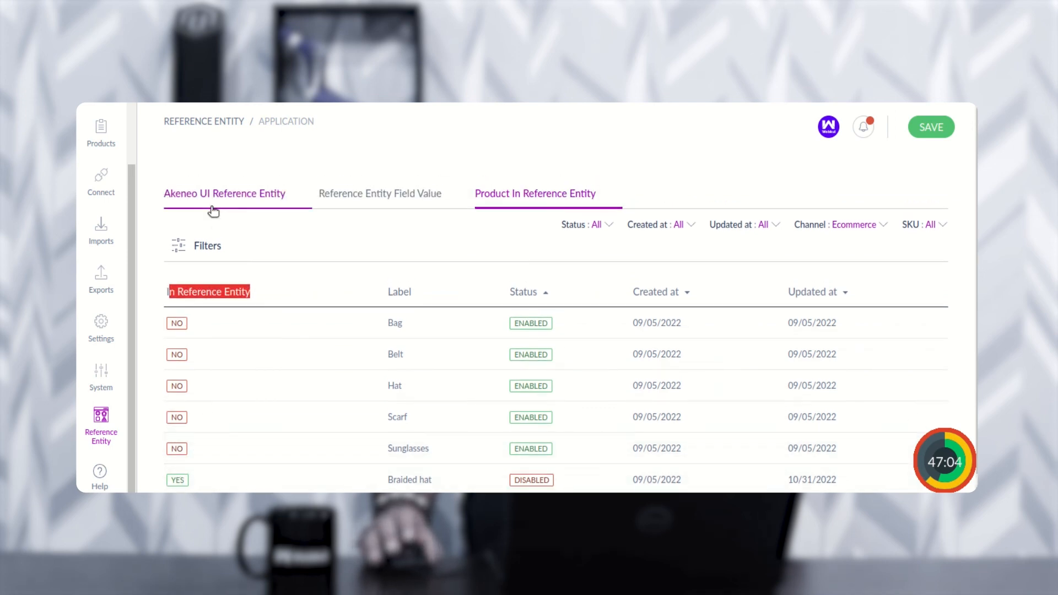
pyautogui.scroll(-1, 215, 439)
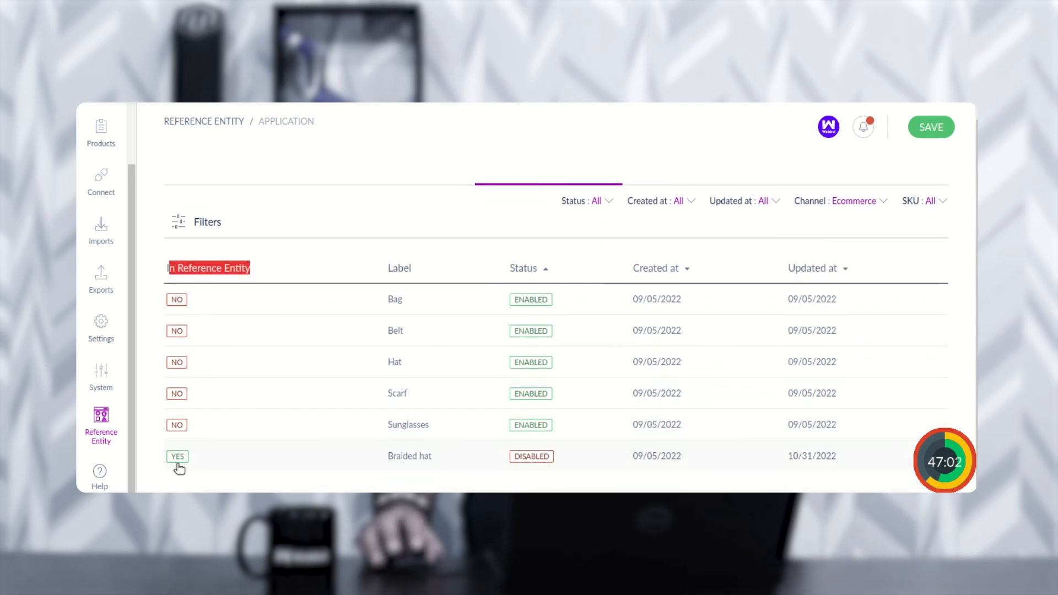